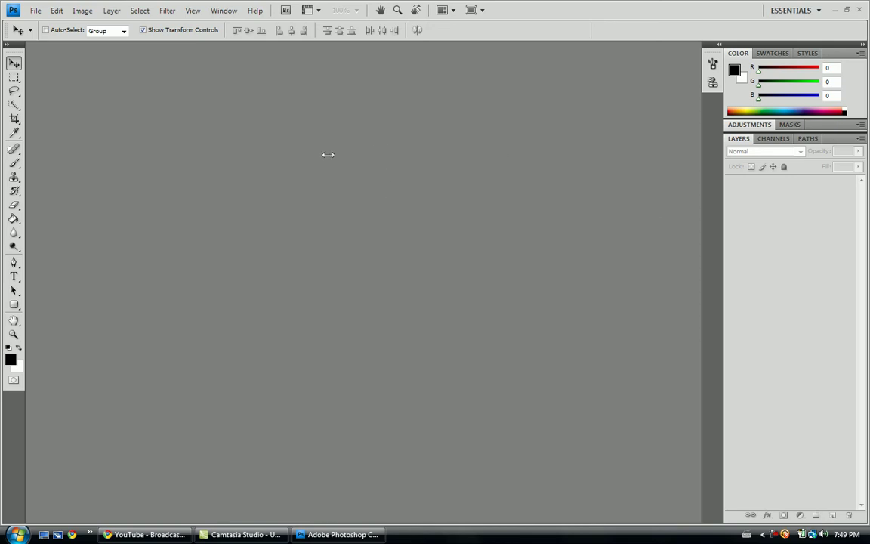
Create a new 600 × 400 pixel document
left_click(35, 11)
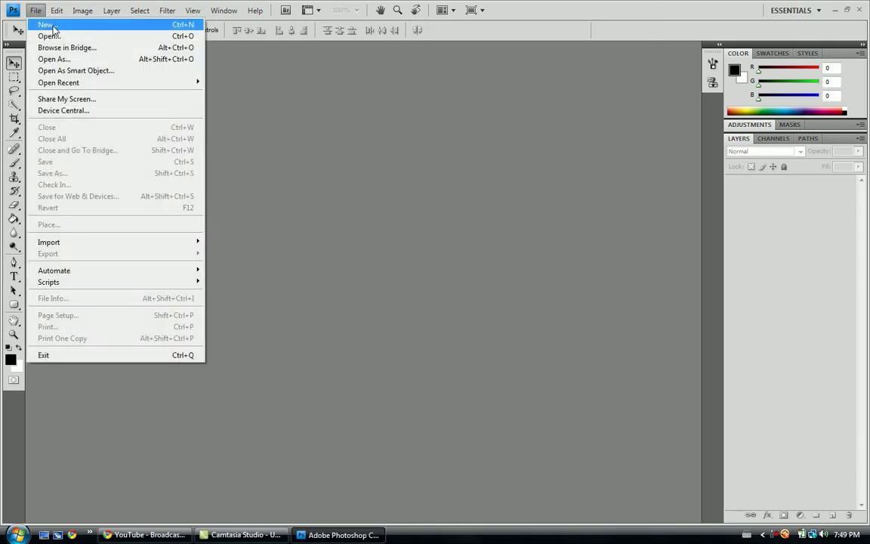
left_click(53, 26)
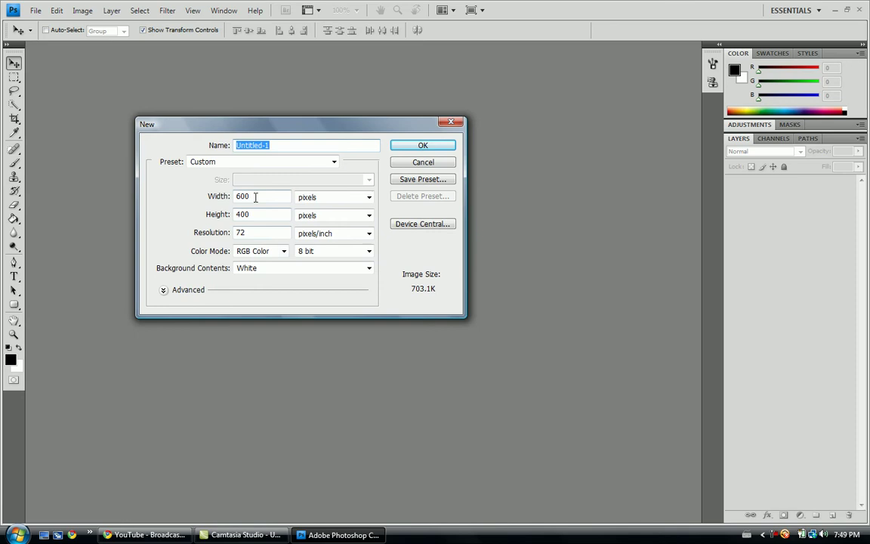
left_click_drag(257, 196, 229, 194)
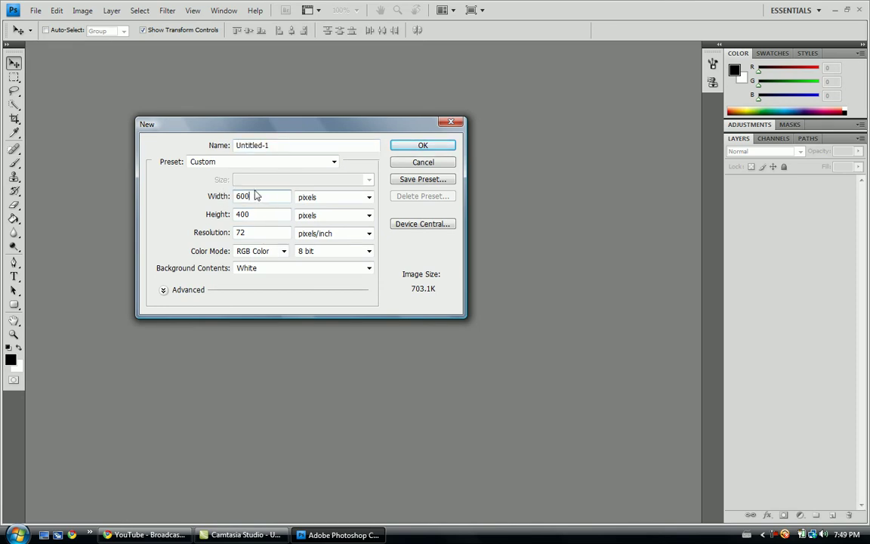
left_click(412, 144)
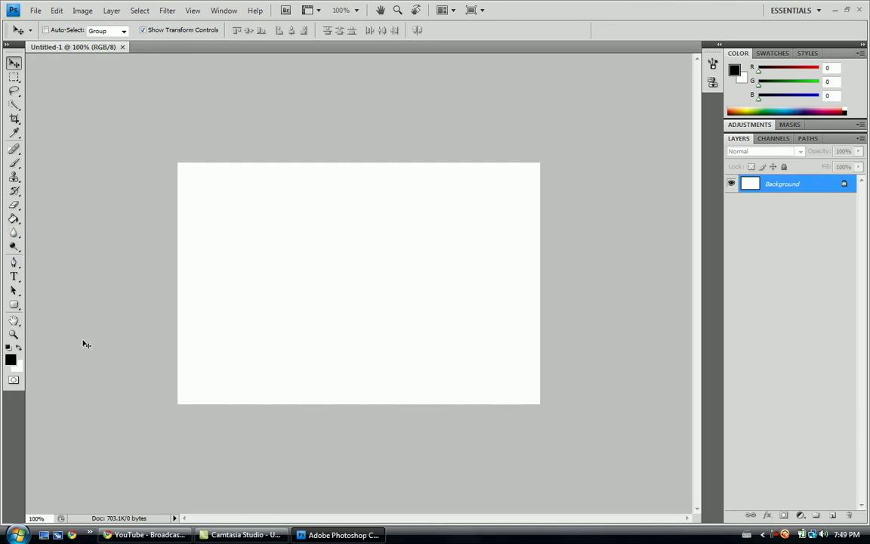
Fill the whole canvas with black using the Paint Bucket
left_click(10, 358)
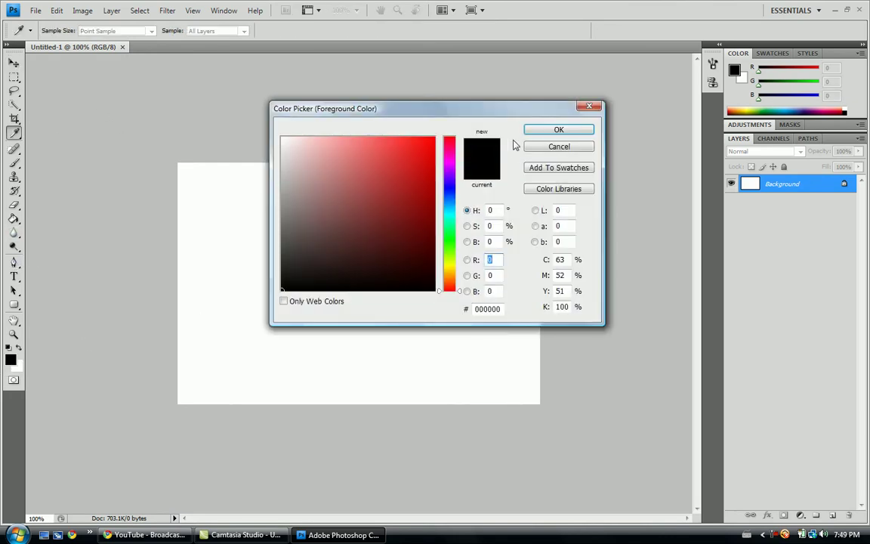
left_click(589, 106)
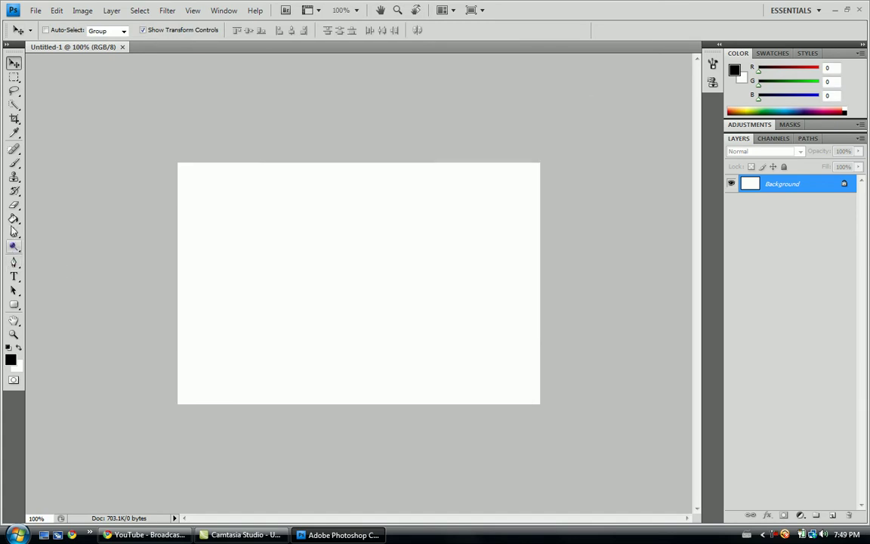
left_click(13, 219)
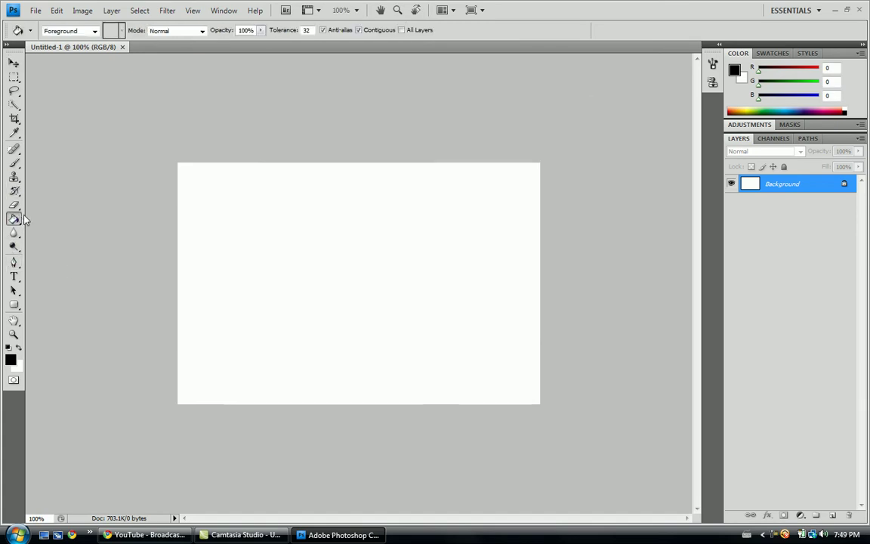
left_click(344, 280)
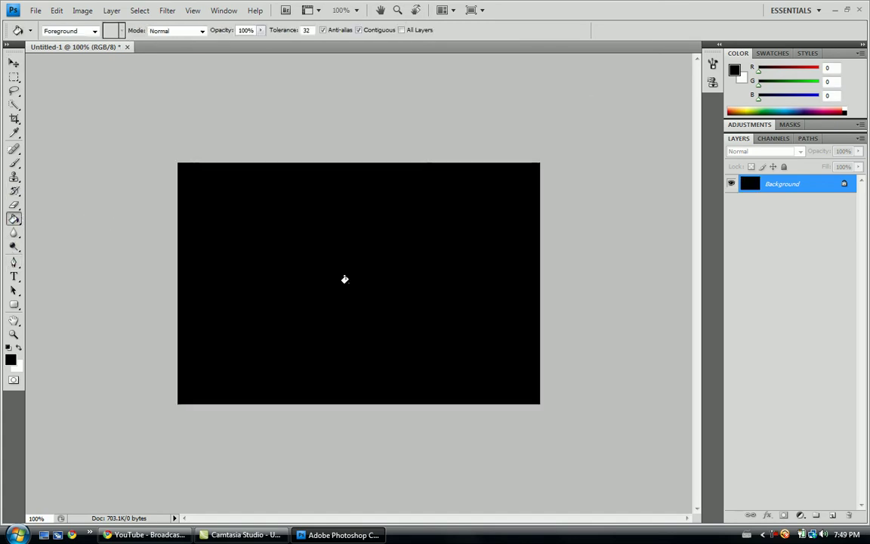
Add a new layer and set the Type tool font to Arial
left_click(831, 516)
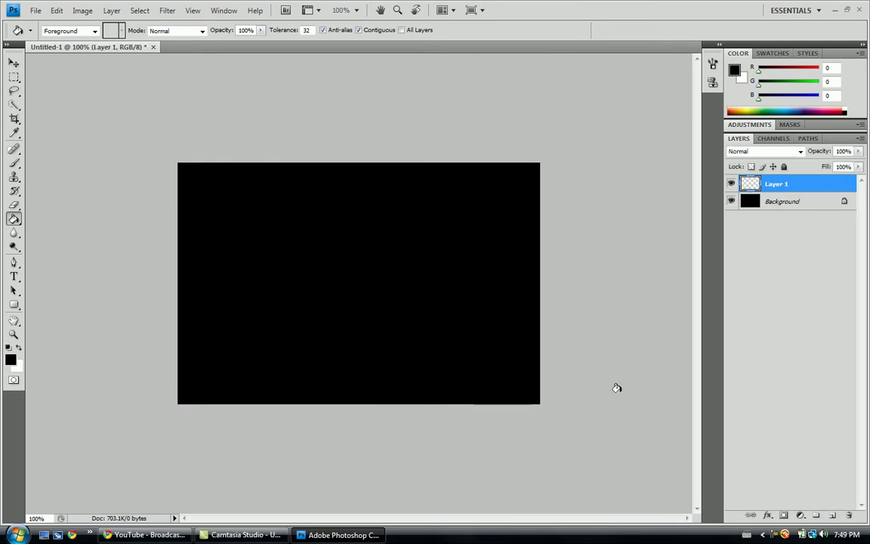
left_click(14, 278)
left_click(125, 30)
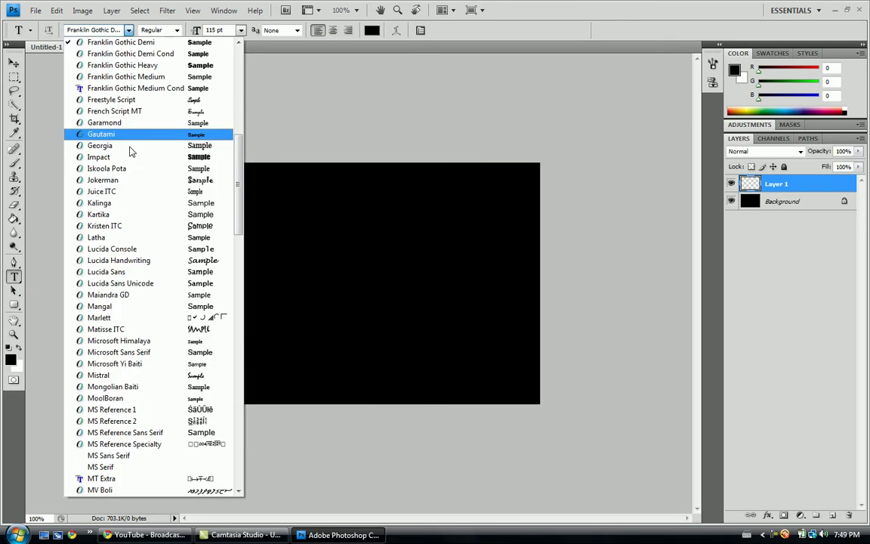
scroll(132, 139, "up", 4)
scroll(132, 139, "up", 7)
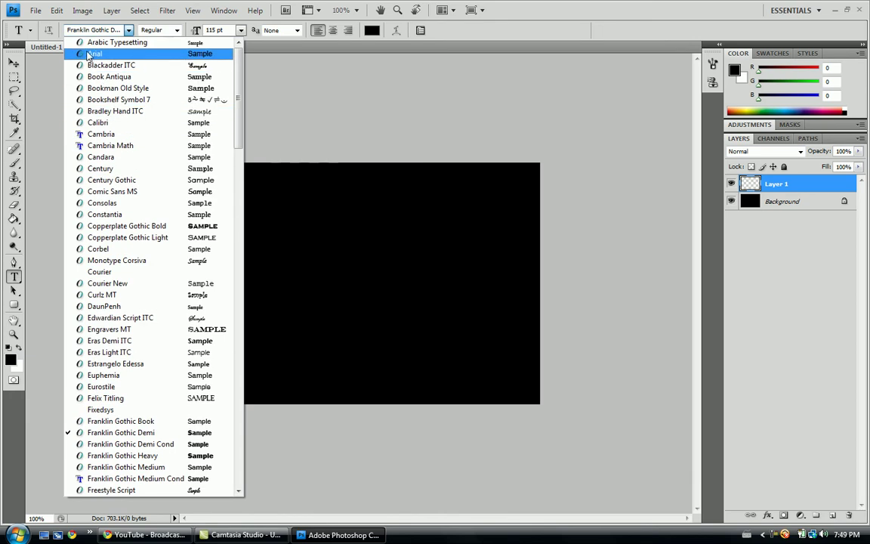
left_click(113, 55)
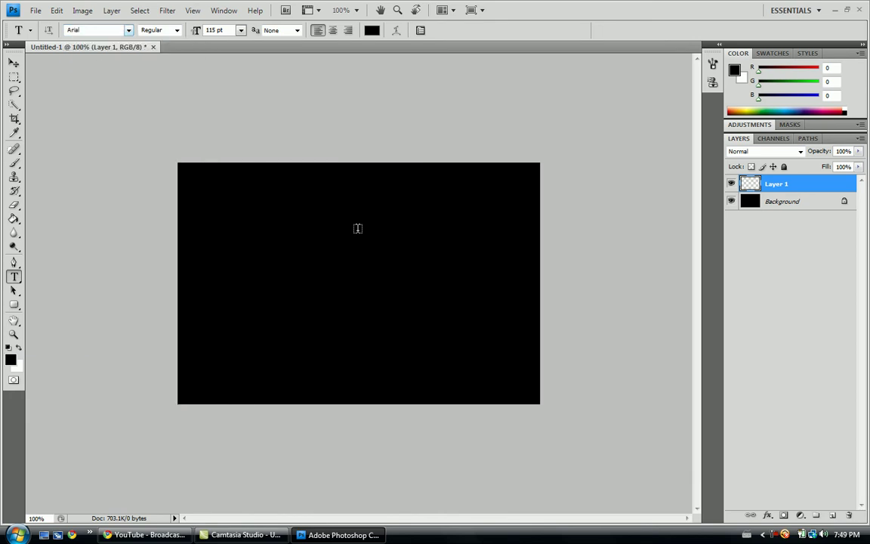
Type 'Pussy' in white text near the canvas centre
left_click(361, 275)
left_click(371, 30)
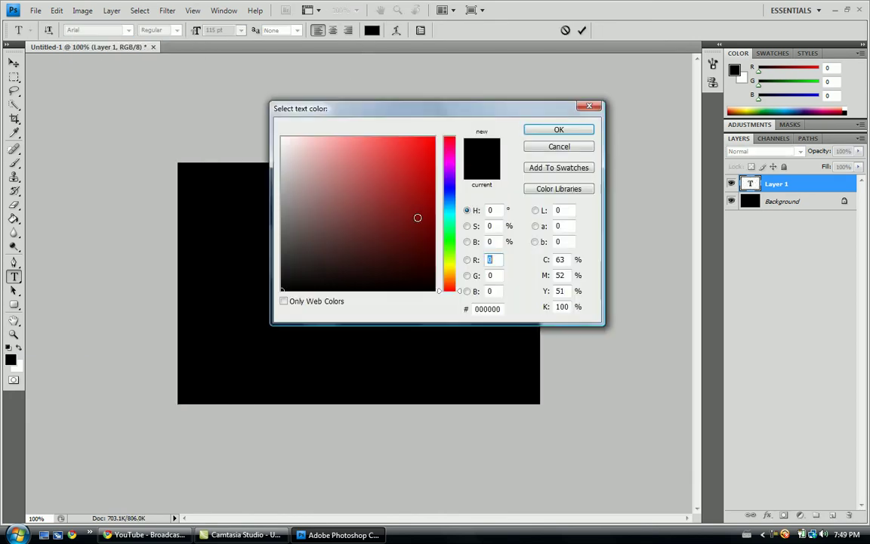
left_click(281, 139)
left_click(555, 130)
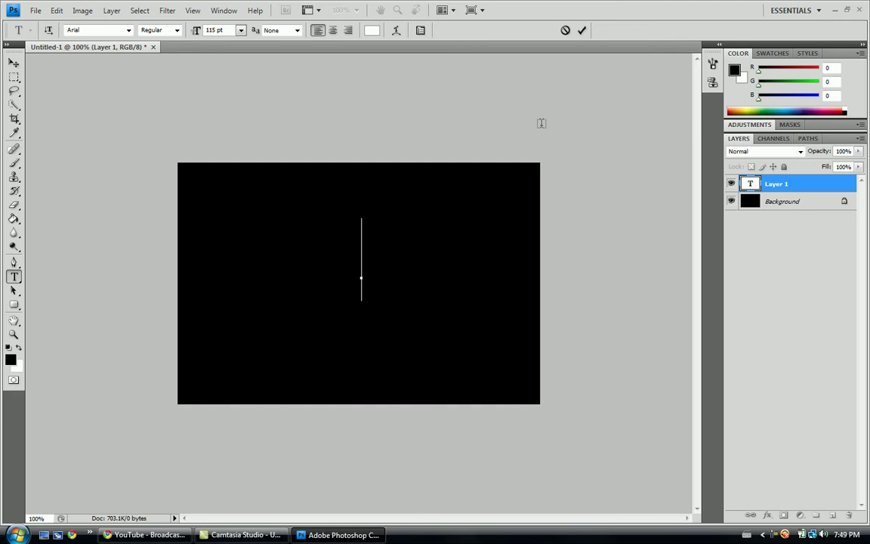
type("Pussy")
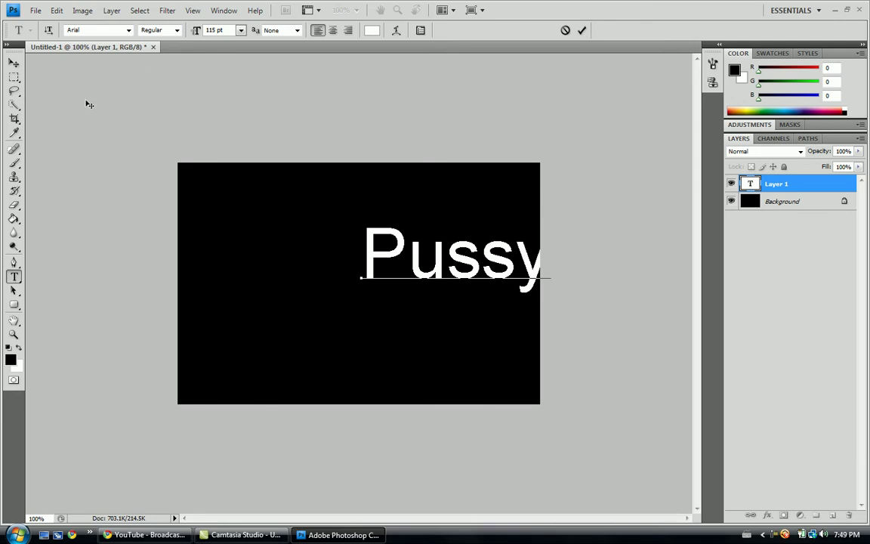
Move the word to the centre of the black canvas
left_click(14, 62)
left_click_drag(406, 246, 317, 244)
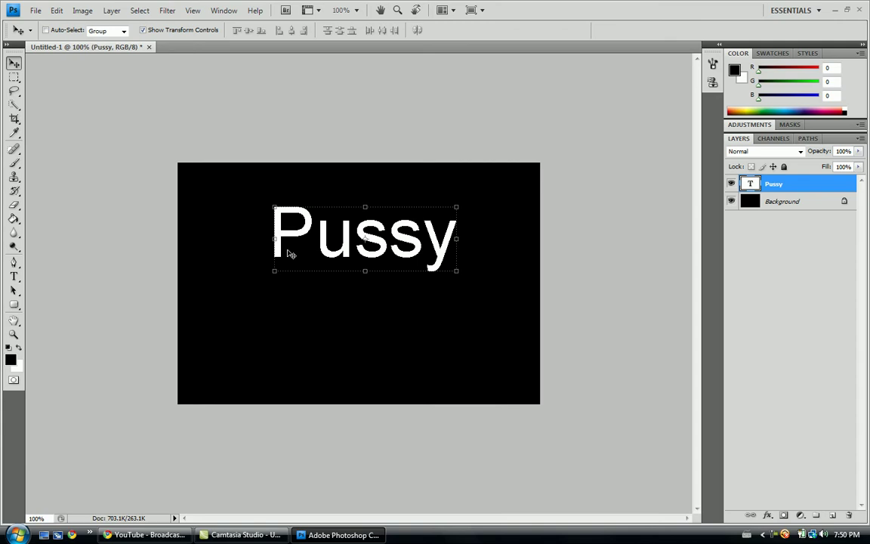
left_click_drag(287, 252, 306, 275)
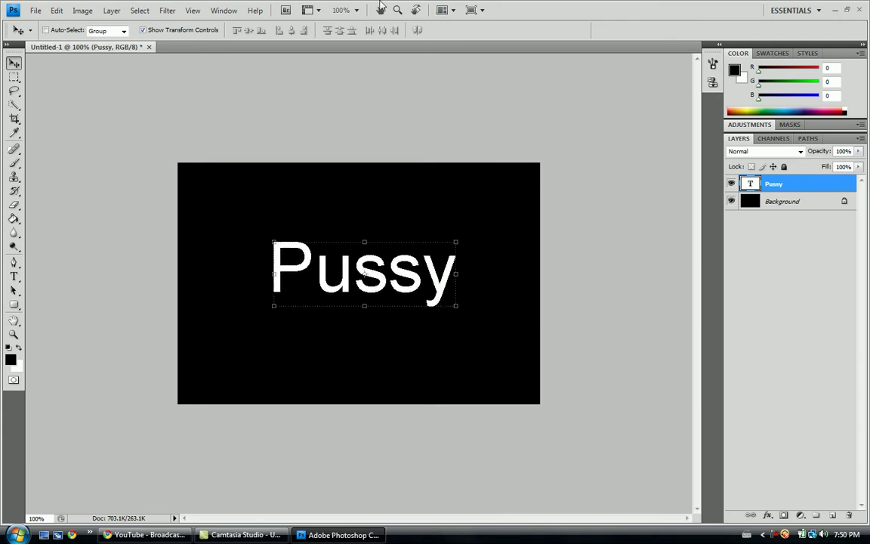
Show the Animation panel and duplicate the Pussy text layer twice
left_click(224, 11)
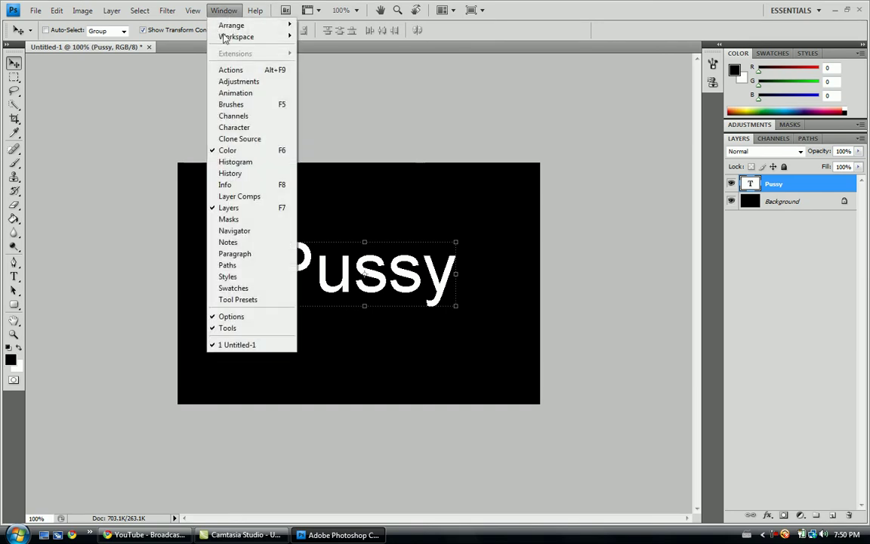
left_click(234, 93)
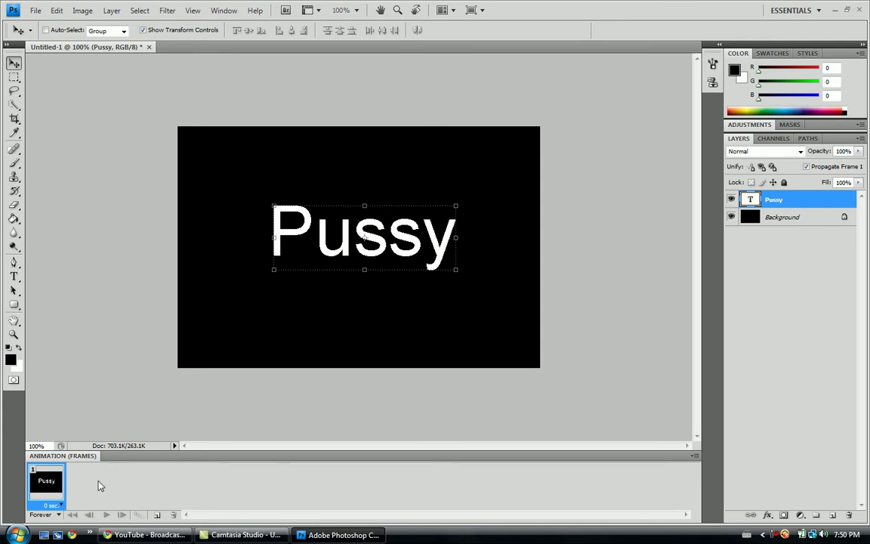
right_click(775, 202)
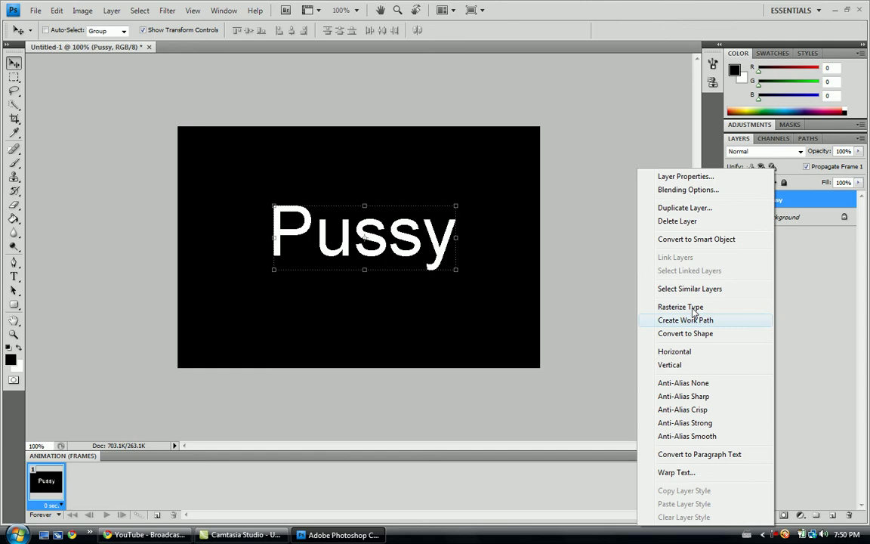
left_click(665, 208)
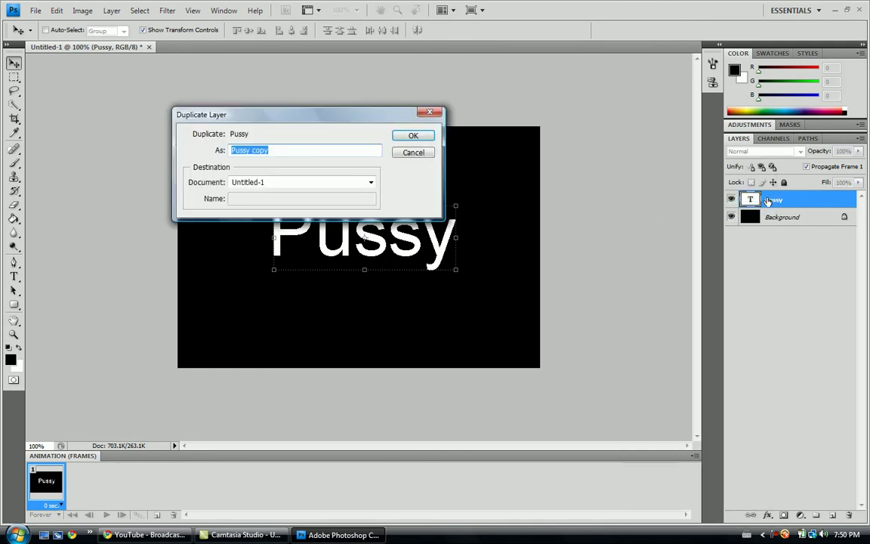
left_click(425, 136)
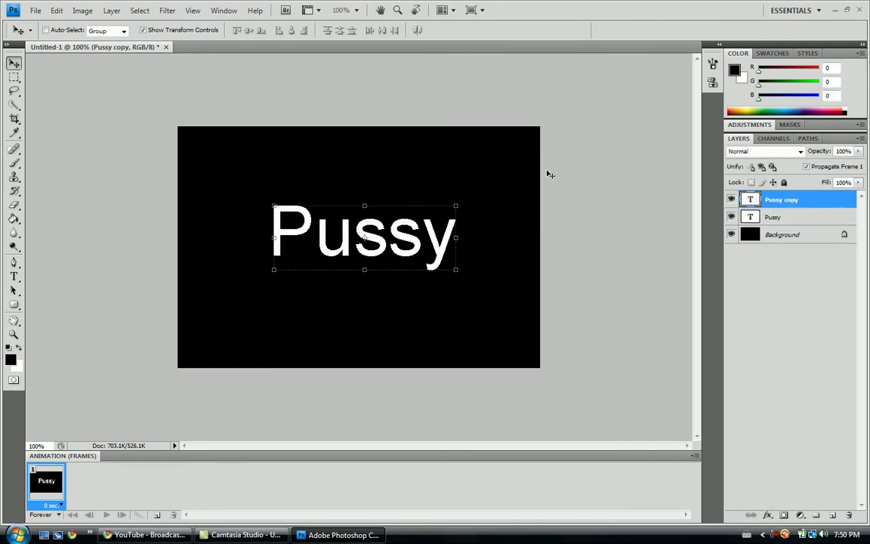
key("ctrl+j")
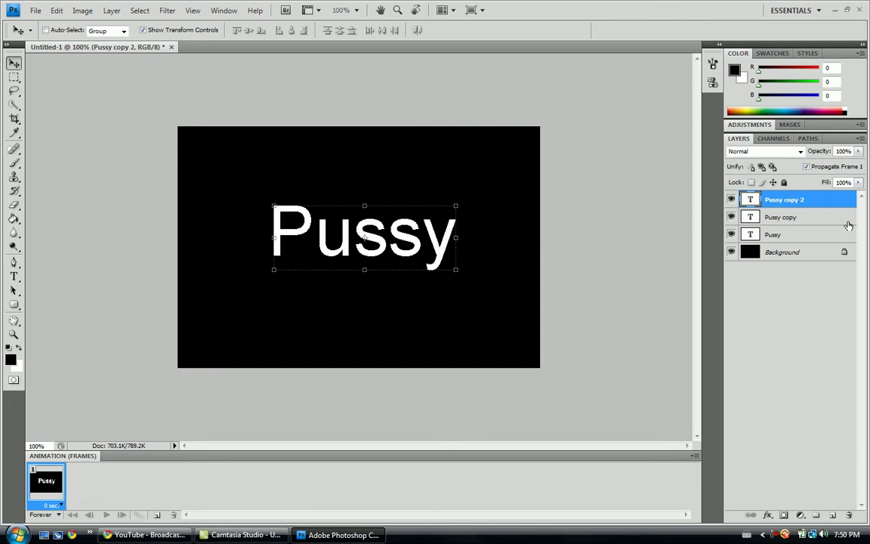
Rename the 'Pussy copy 2' layer to '2'
left_click(794, 218)
left_click(800, 201)
double_click(798, 201)
key("BackSpace")
type("2")
left_click(783, 219)
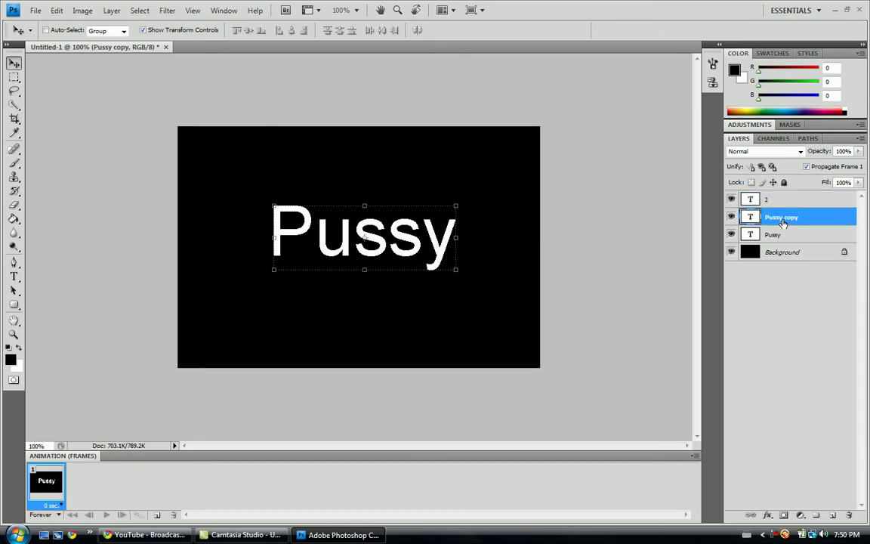
Rename the 'Pussy copy' layer to '1'
double_click(784, 219)
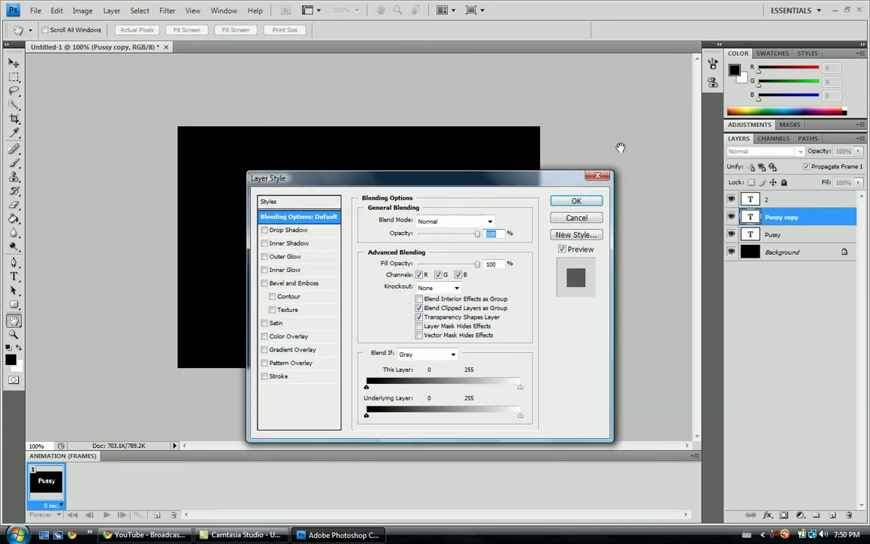
left_click(576, 201)
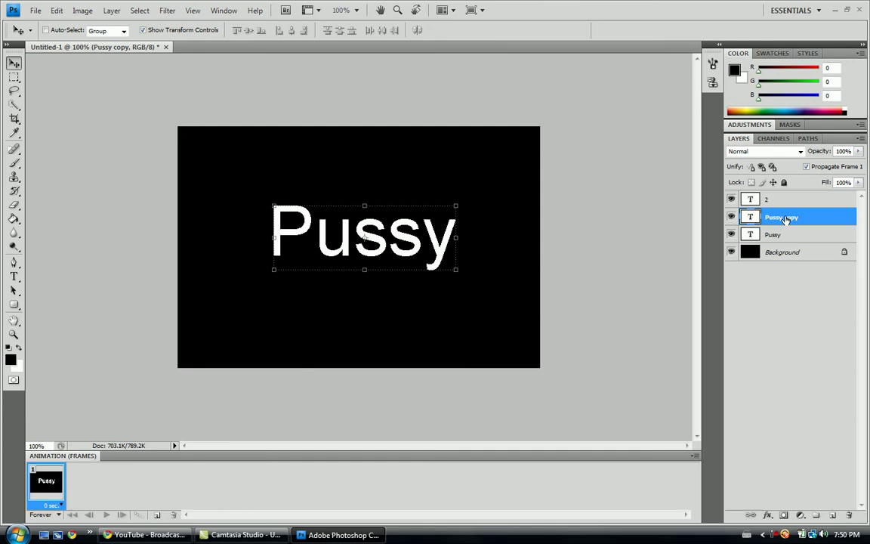
double_click(789, 219)
type("1")
left_click(783, 267)
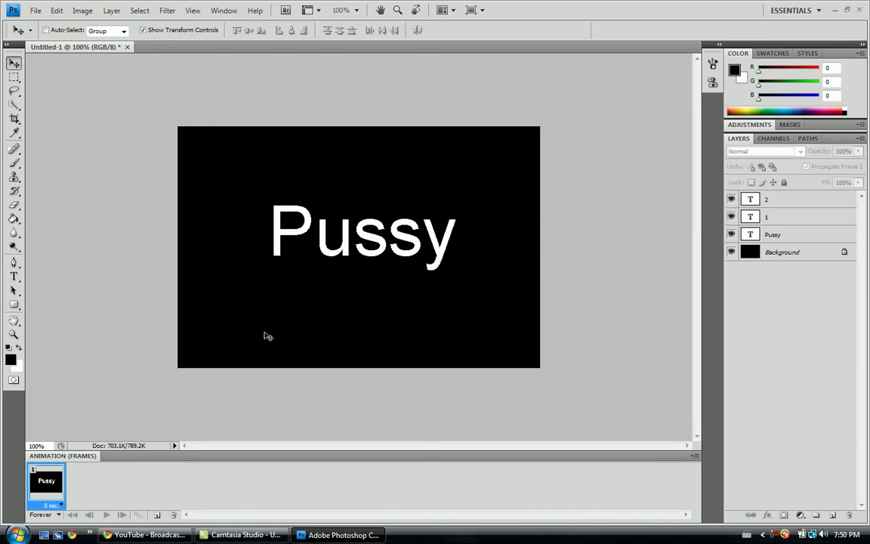
Recolour the text on layer 1 to a saturated blue
left_click(761, 235)
left_click(761, 218)
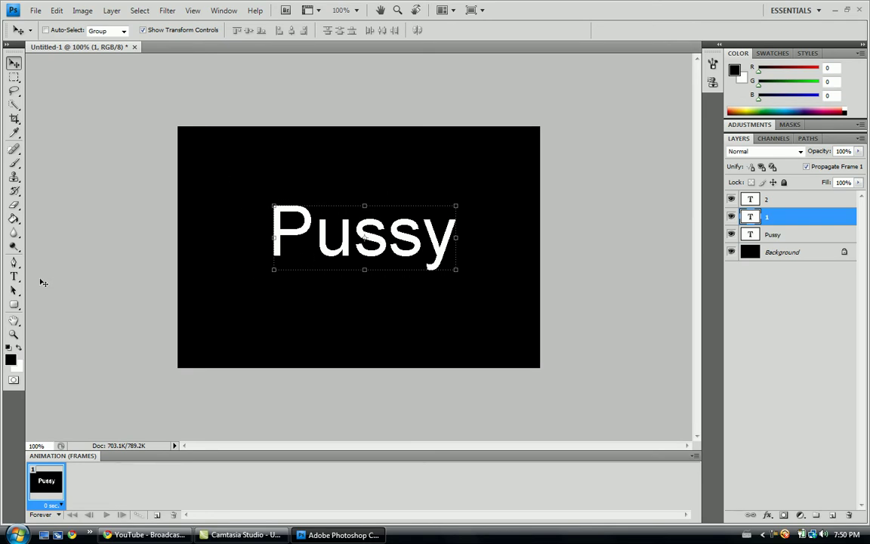
left_click(14, 277)
left_click(370, 31)
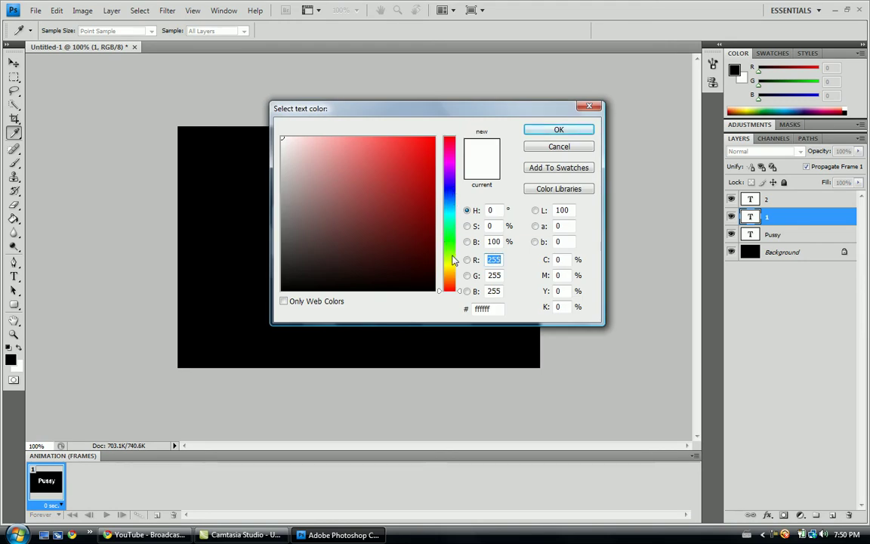
left_click(450, 182)
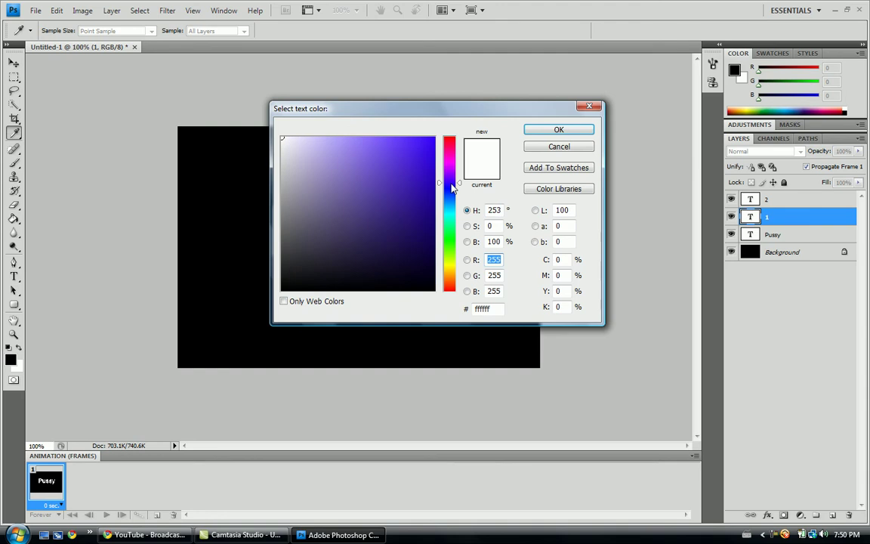
left_click_drag(451, 185, 453, 190)
left_click(432, 138)
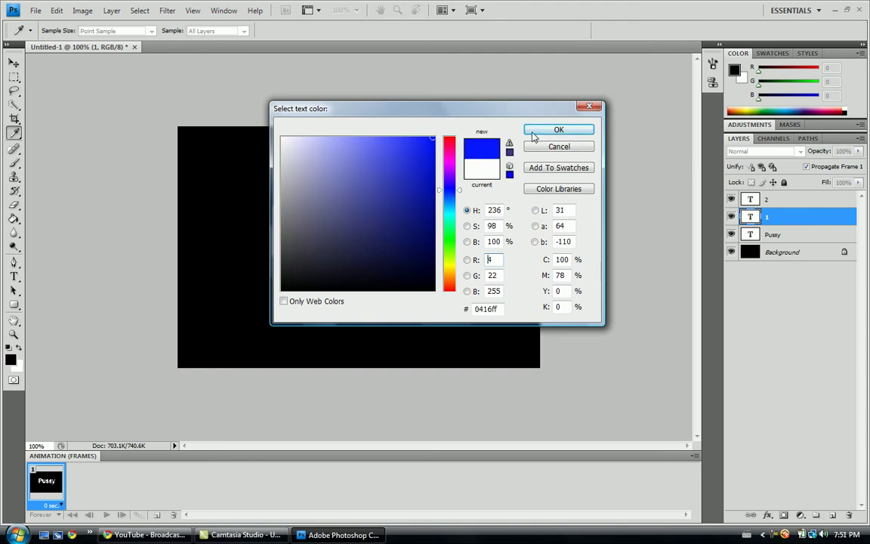
left_click(558, 129)
Recolour the text on layer 2 to bright green (#1eff63)
left_click(764, 200)
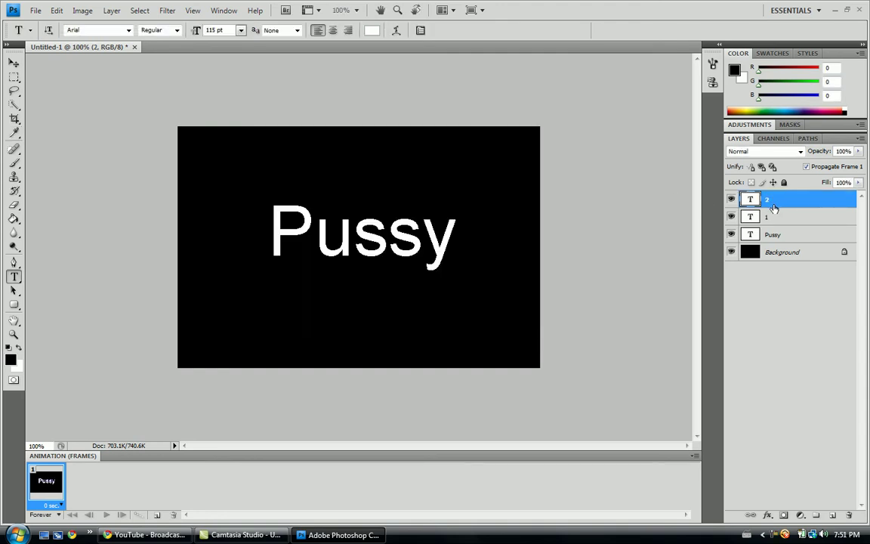
left_click(373, 31)
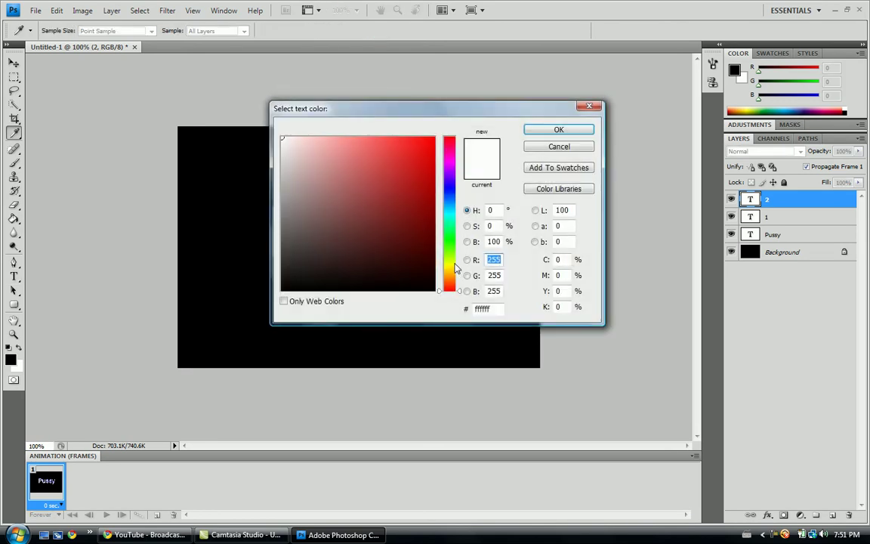
left_click(450, 240)
left_click(426, 138)
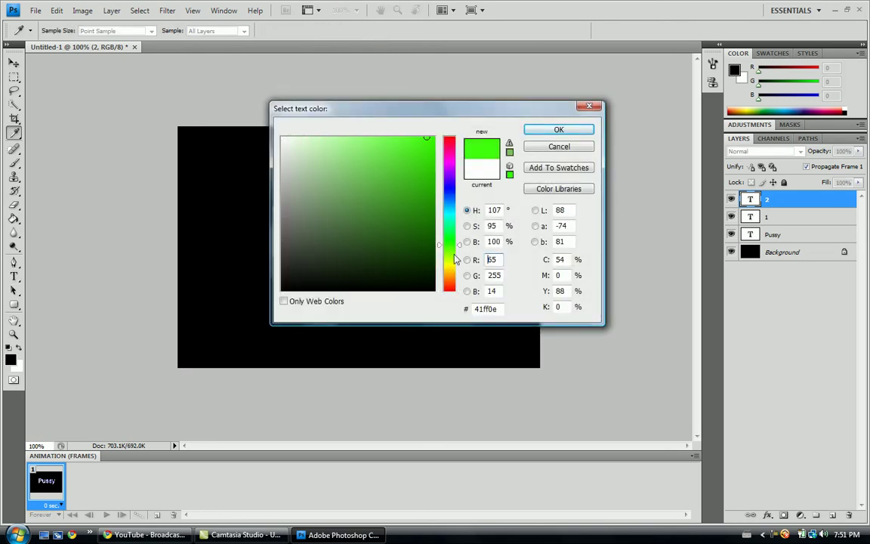
left_click(452, 242)
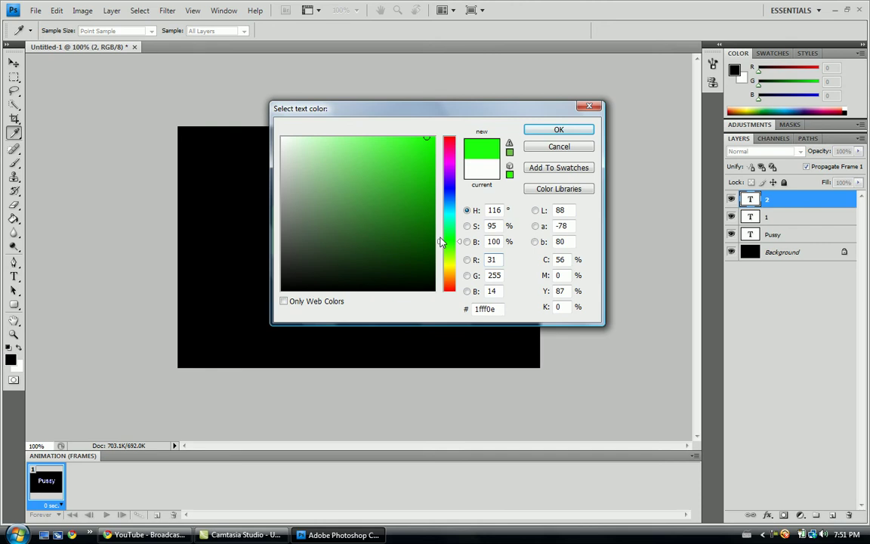
left_click_drag(441, 242, 441, 232)
left_click(418, 135)
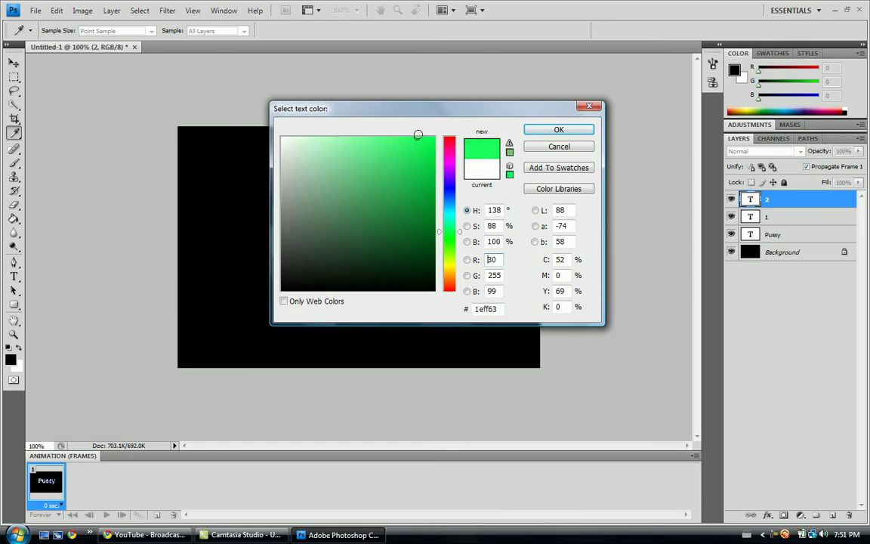
left_click_drag(418, 134, 441, 128)
left_click(559, 129)
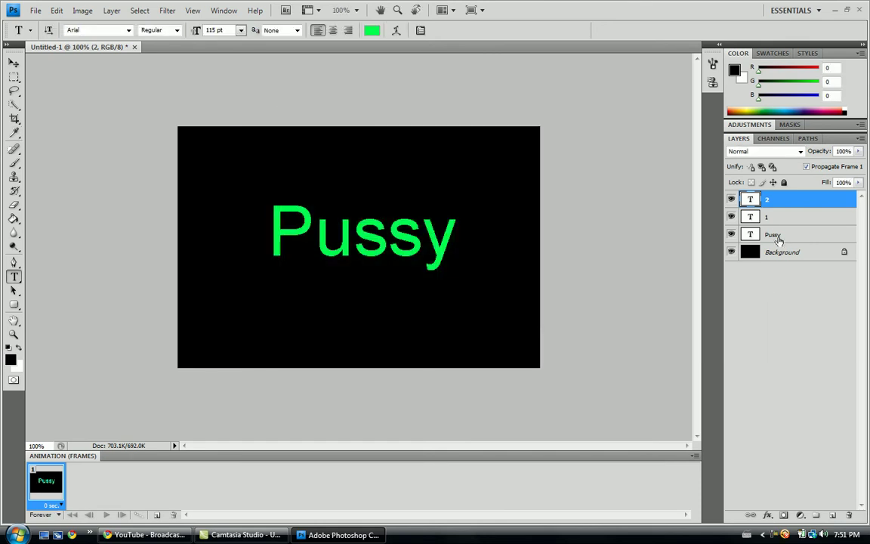
Toggle text layer visibility to compare the white, blue and green words
left_click(778, 240)
left_click(730, 234)
left_click(731, 217)
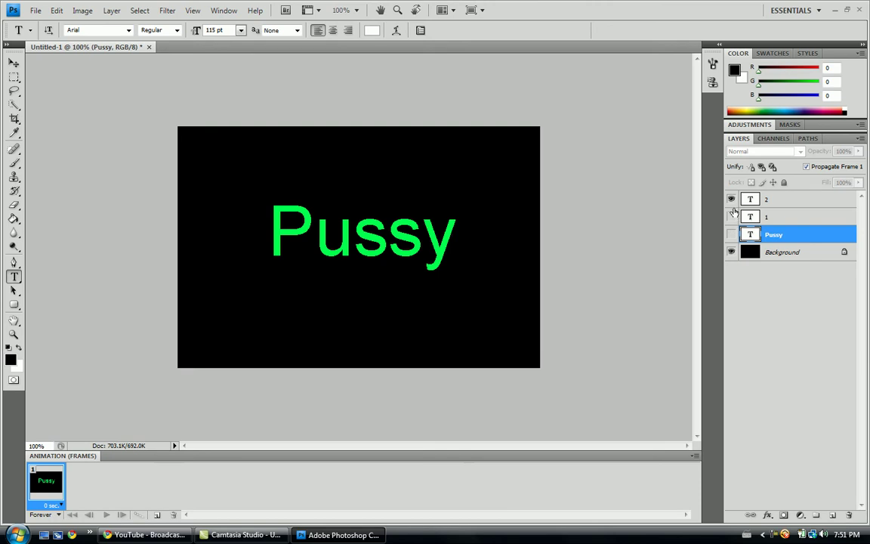
left_click(732, 200)
left_click(732, 199)
left_click(731, 200)
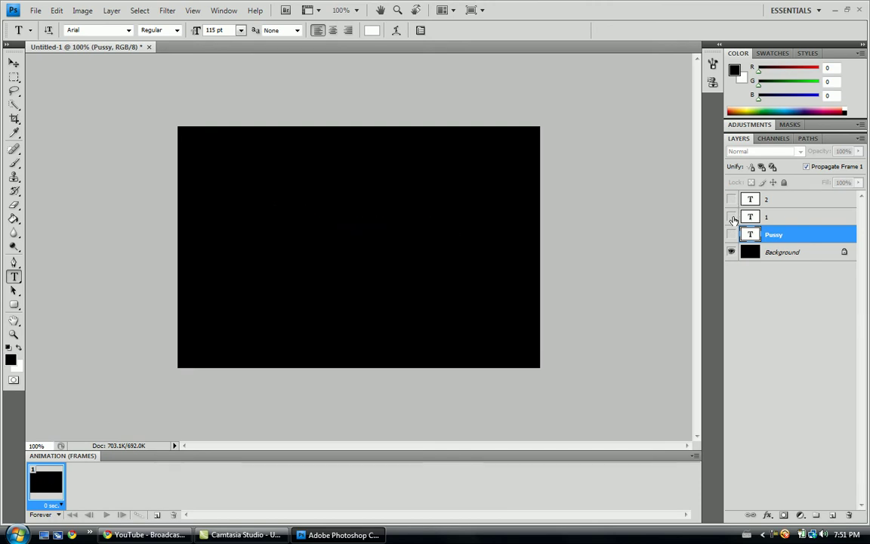
left_click(731, 217)
left_click(731, 217)
left_click(731, 234)
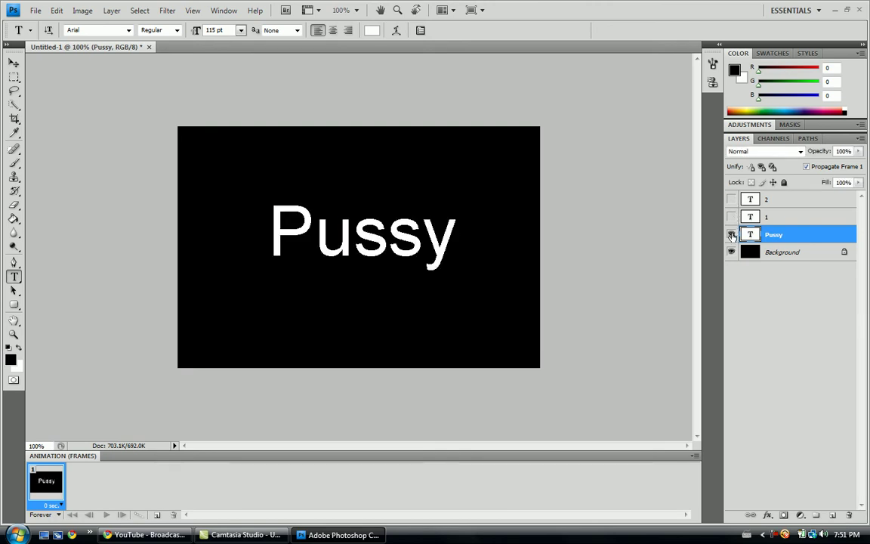
left_click(731, 234)
Stack Pussy on top, then 1, then 2, and make all layers visible
left_click_drag(771, 235, 770, 194)
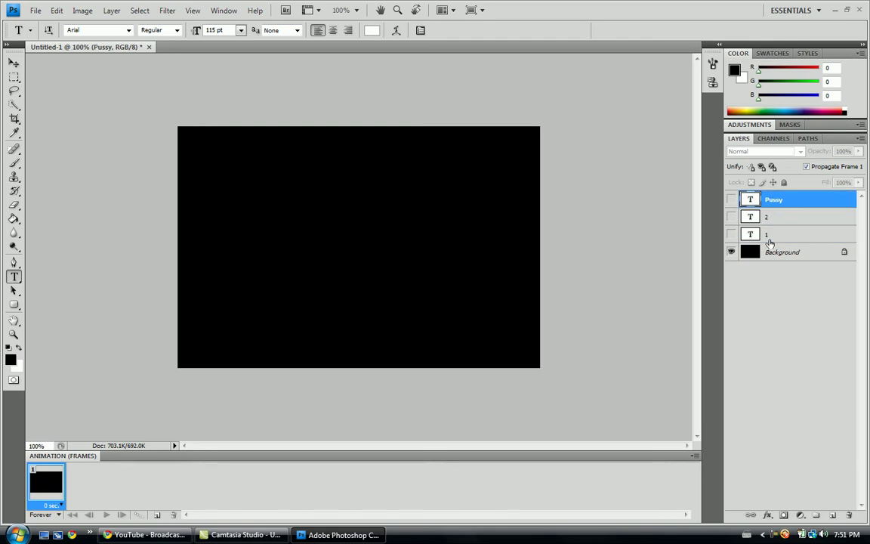
left_click_drag(766, 234, 744, 213)
left_click(731, 199)
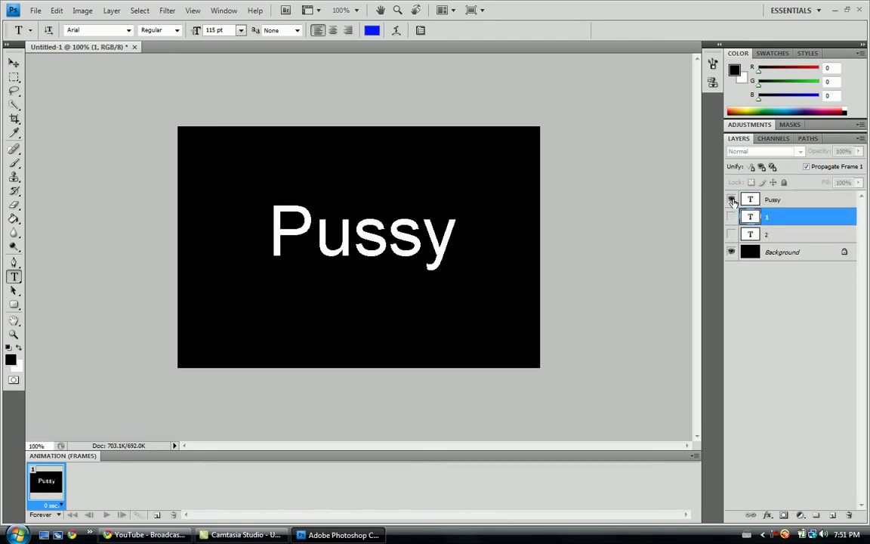
left_click(731, 217)
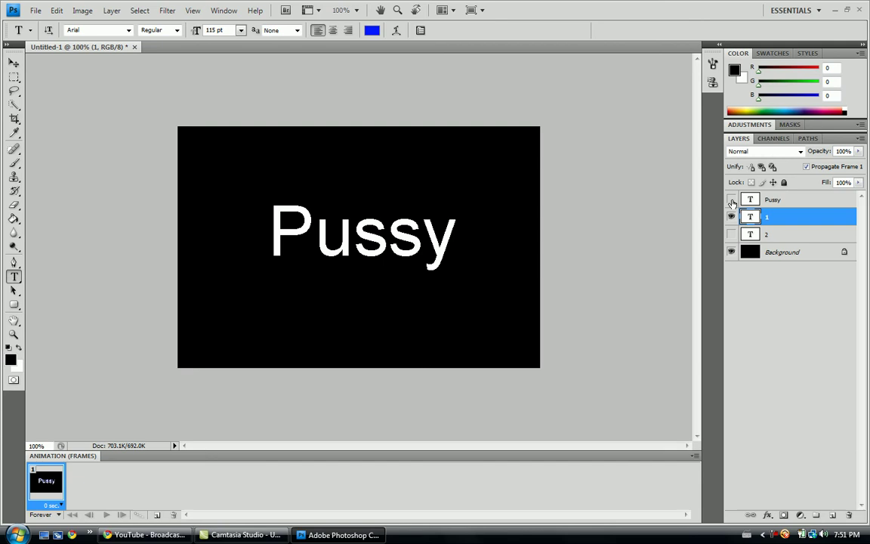
left_click(731, 199)
left_click(731, 199)
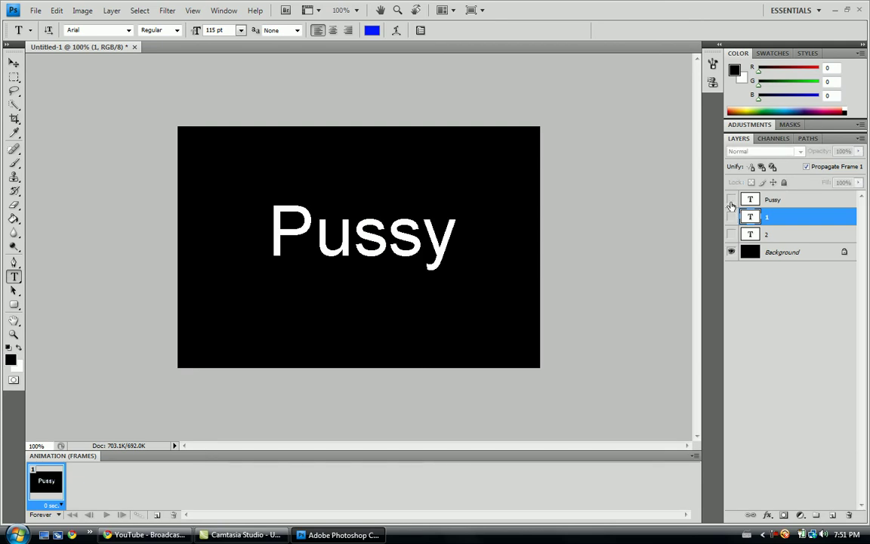
left_click(731, 199)
left_click(731, 217)
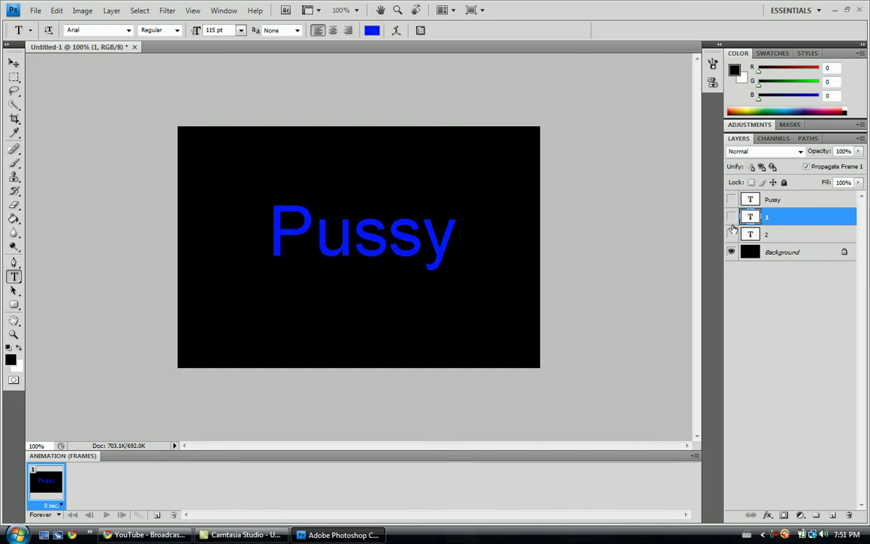
left_click(731, 234)
left_click(732, 217)
left_click(732, 199)
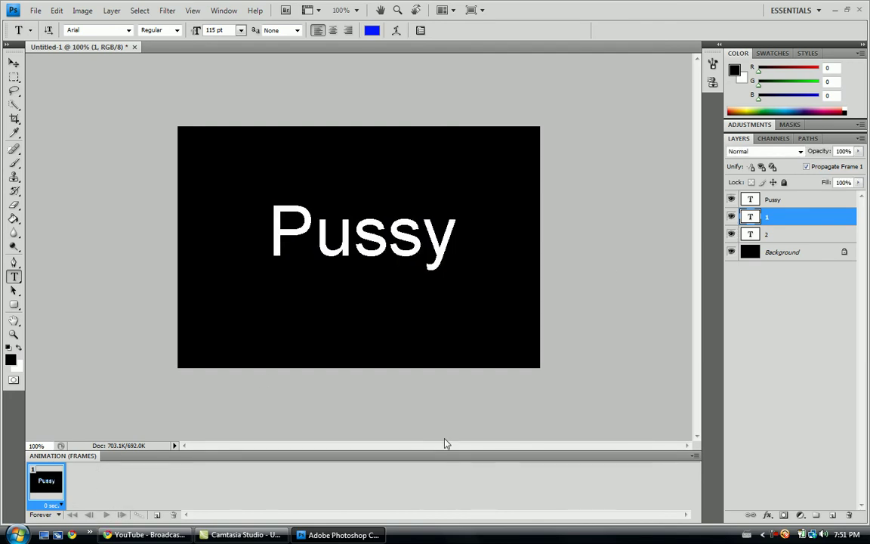
Add a second frame showing the blue text, with frame 1 set to 0.1 seconds
left_click(157, 514)
left_click(54, 505)
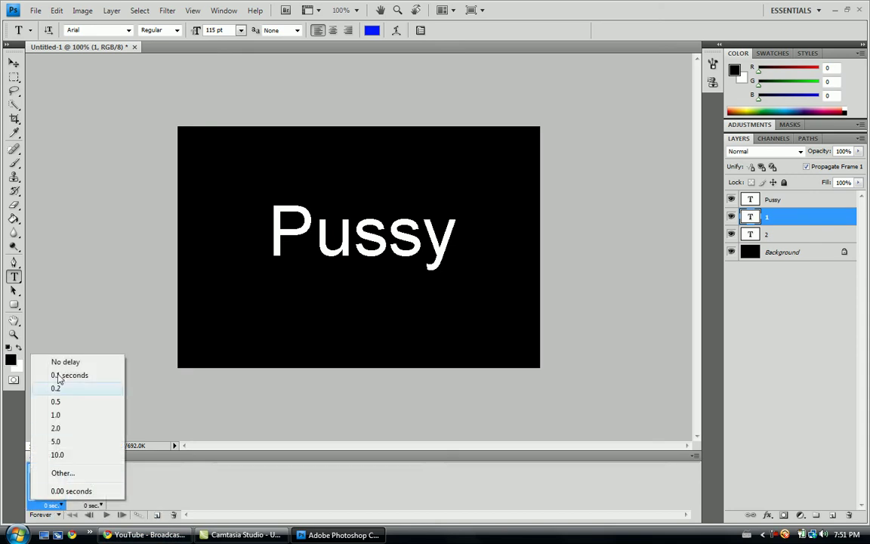
left_click(65, 375)
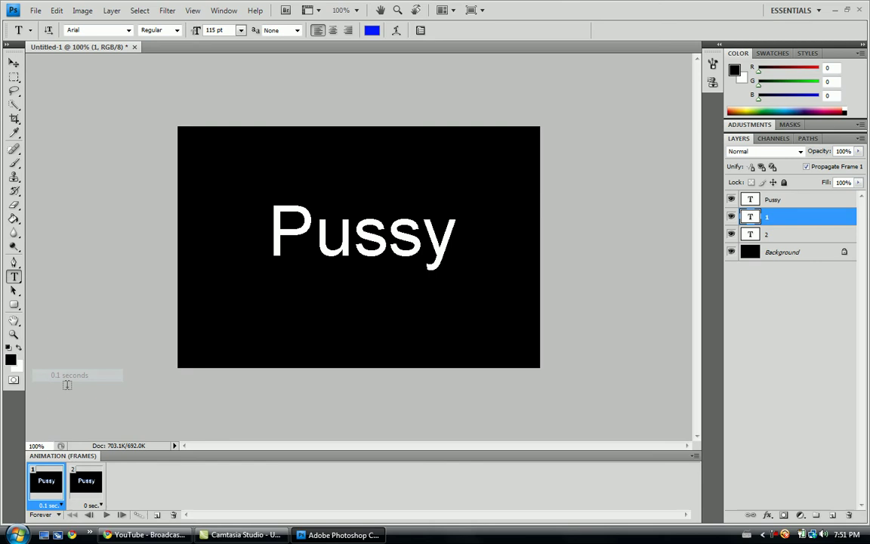
left_click(86, 481)
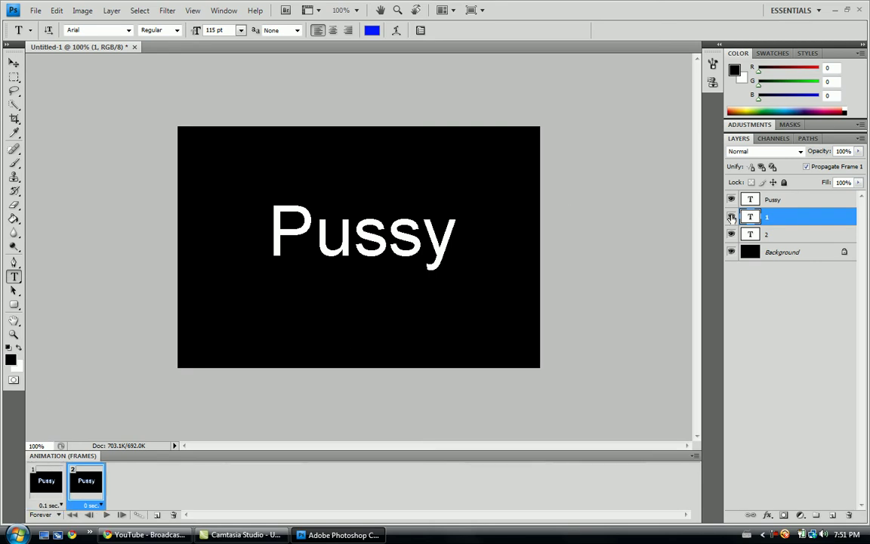
left_click(731, 200)
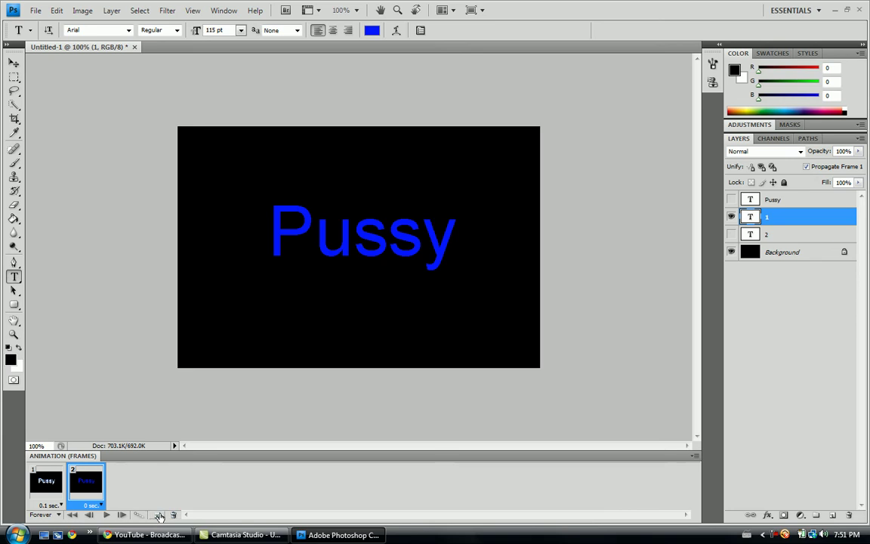
Add a third frame showing the green text and play the animation
left_click(161, 517)
left_click(731, 234)
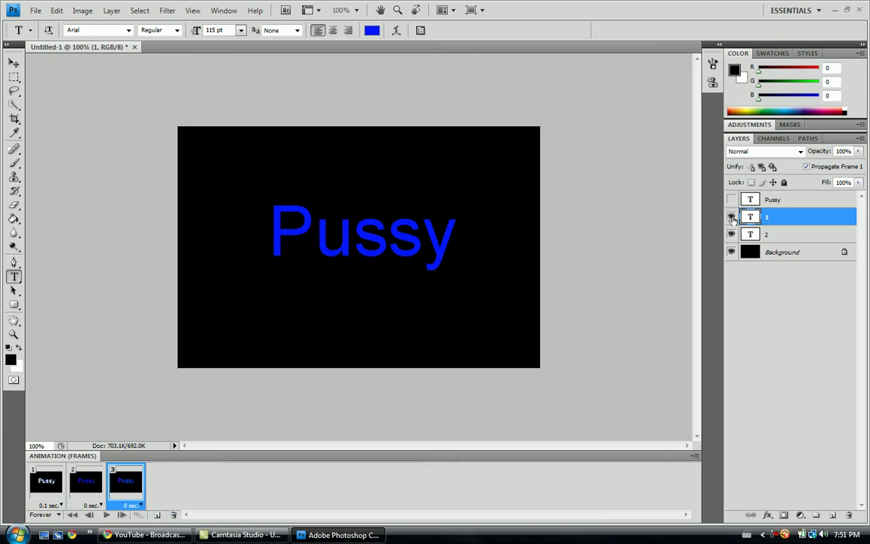
left_click(731, 217)
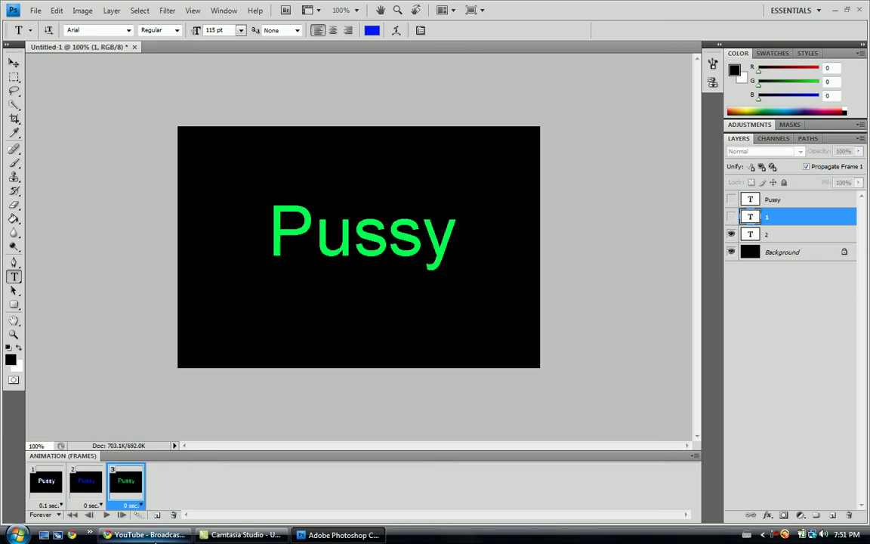
left_click(108, 515)
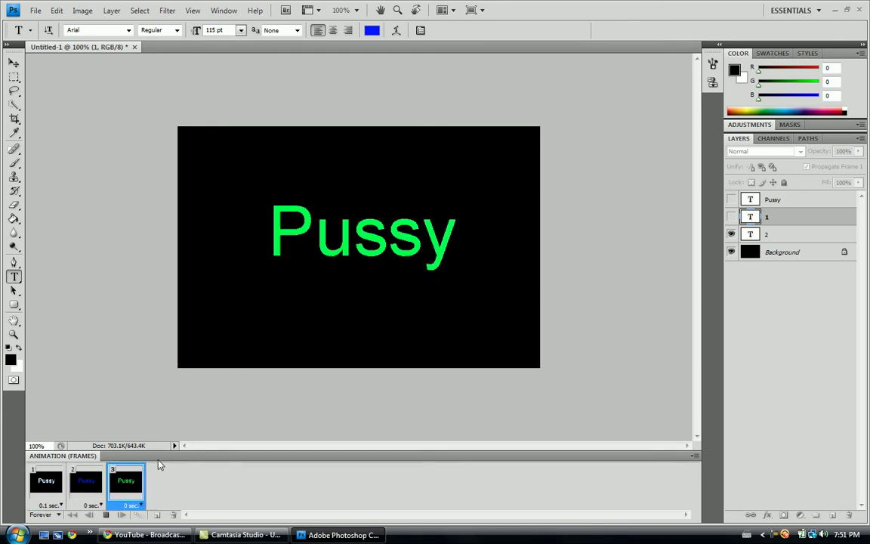
Duplicate the top text layer, move it below layer 2 and name it '3'
left_click(106, 519)
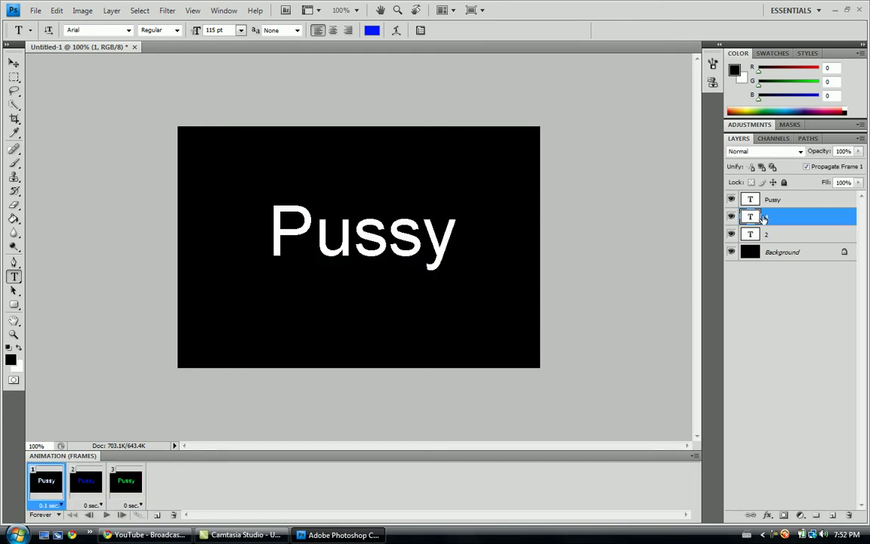
left_click(768, 201)
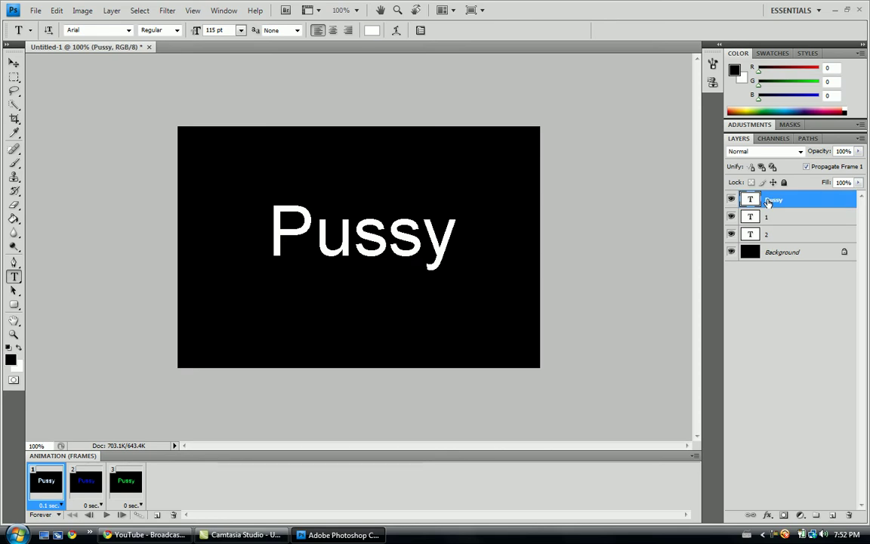
key("ctrl+j")
left_click_drag(768, 202, 775, 243)
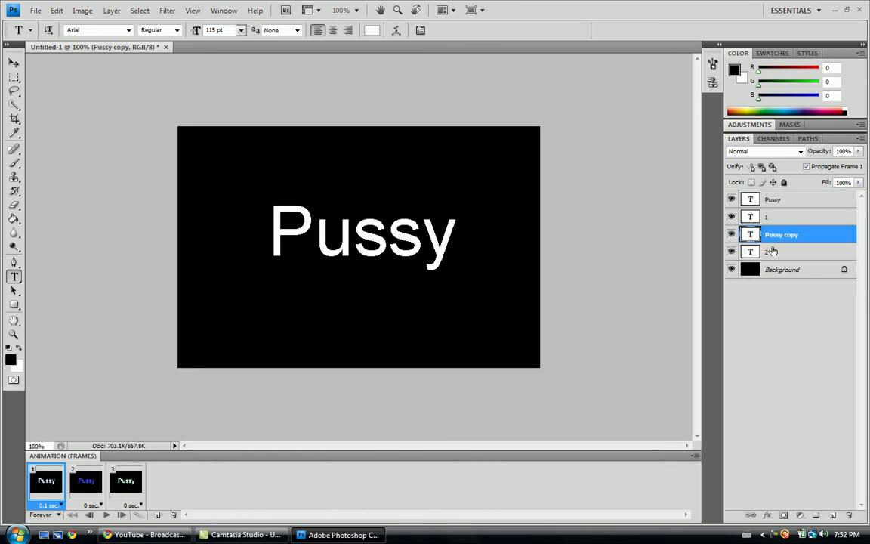
left_click_drag(775, 236, 777, 247)
double_click(772, 255)
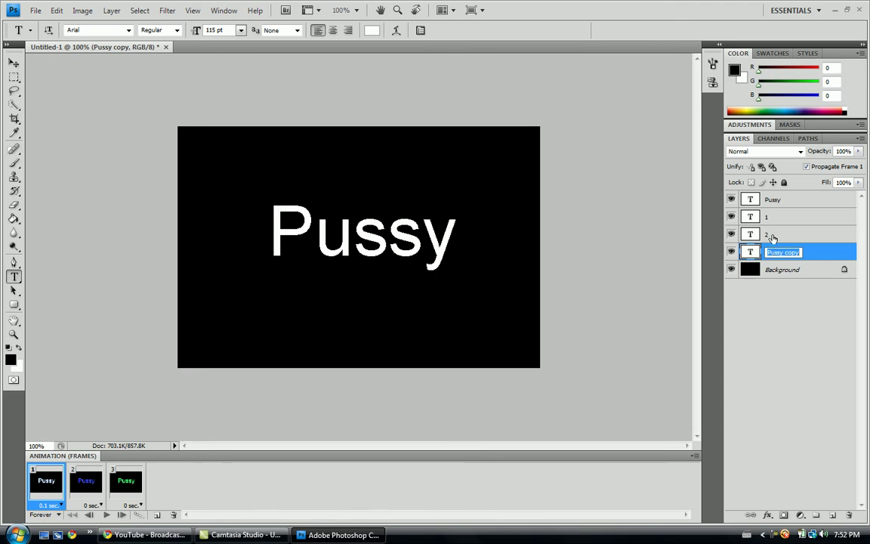
type("3")
left_click(714, 227)
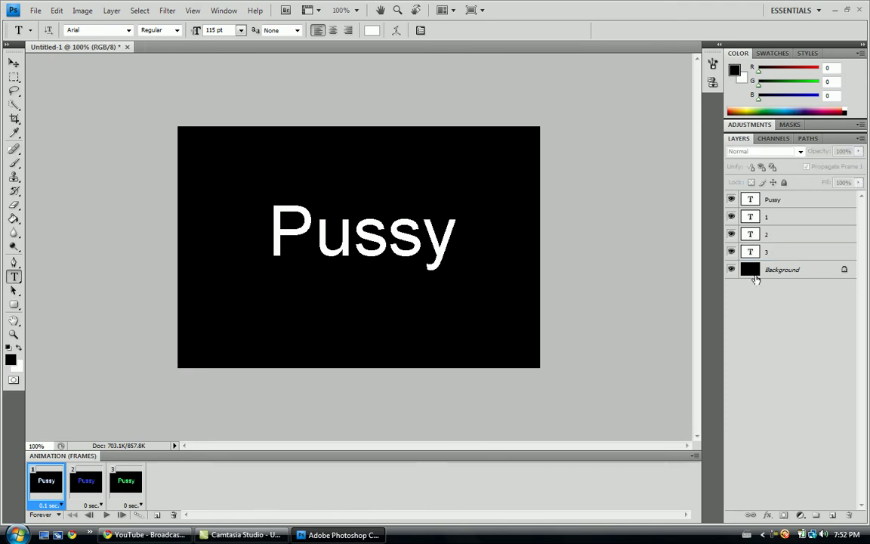
Set layer 3's text colour to bright red (ff0303)
left_click(761, 254)
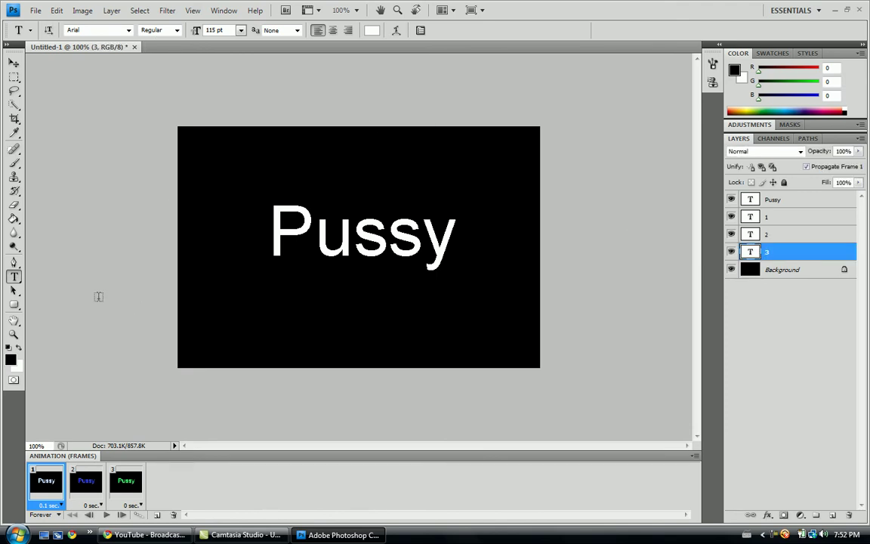
left_click(371, 30)
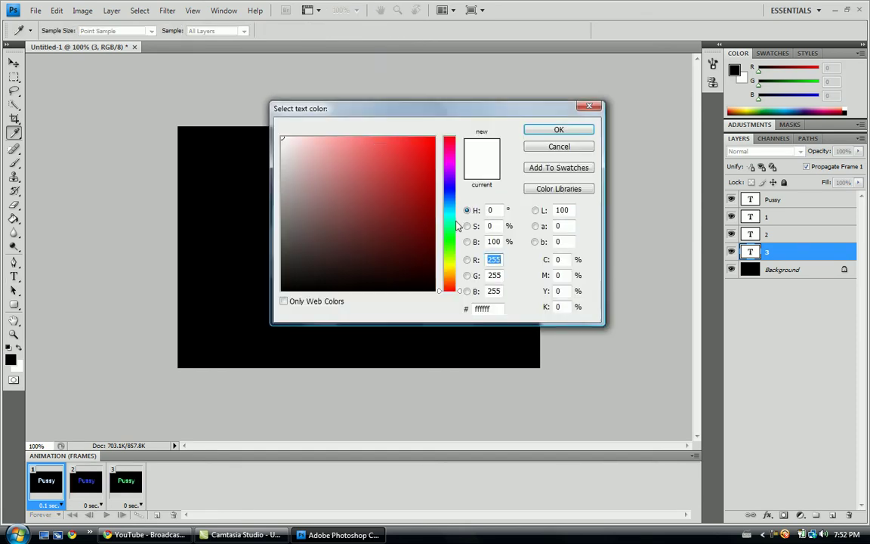
left_click_drag(412, 170, 498, 133)
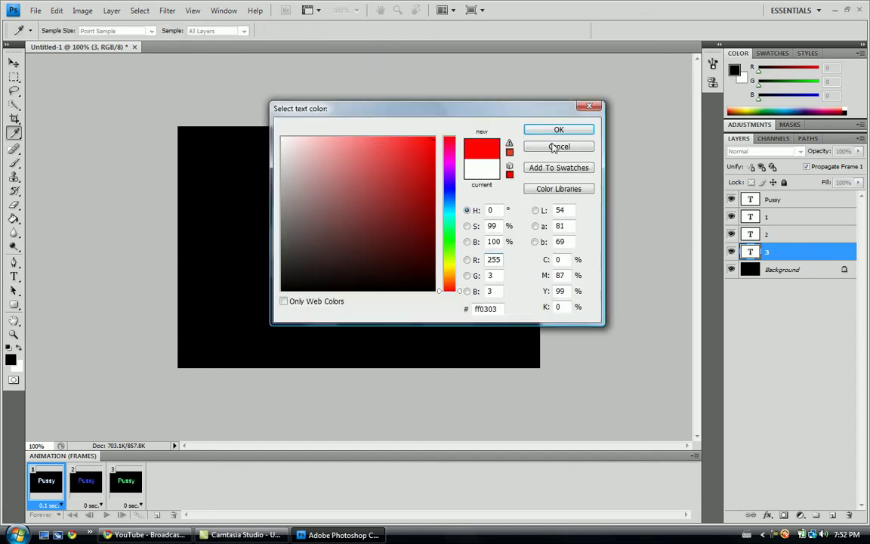
left_click(560, 131)
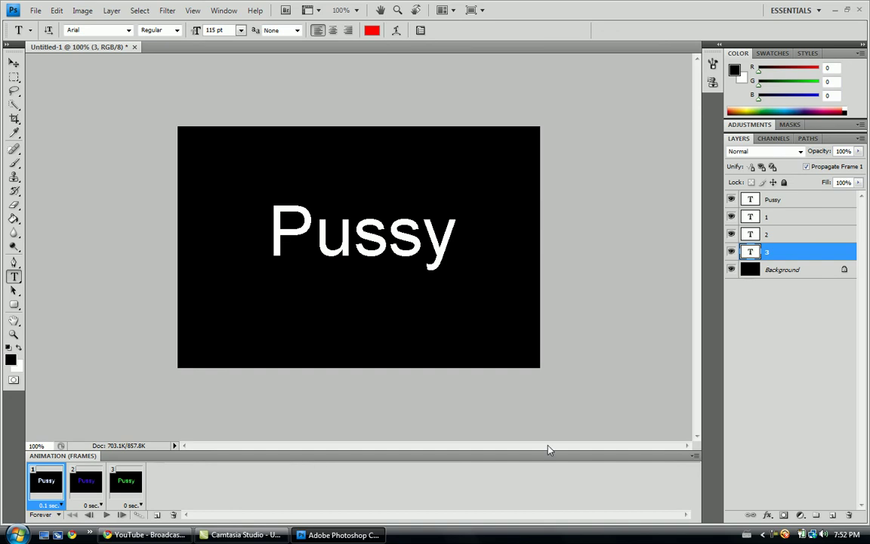
Insert a frame after frame 1 showing only the red word, then preview playback
left_click(157, 515)
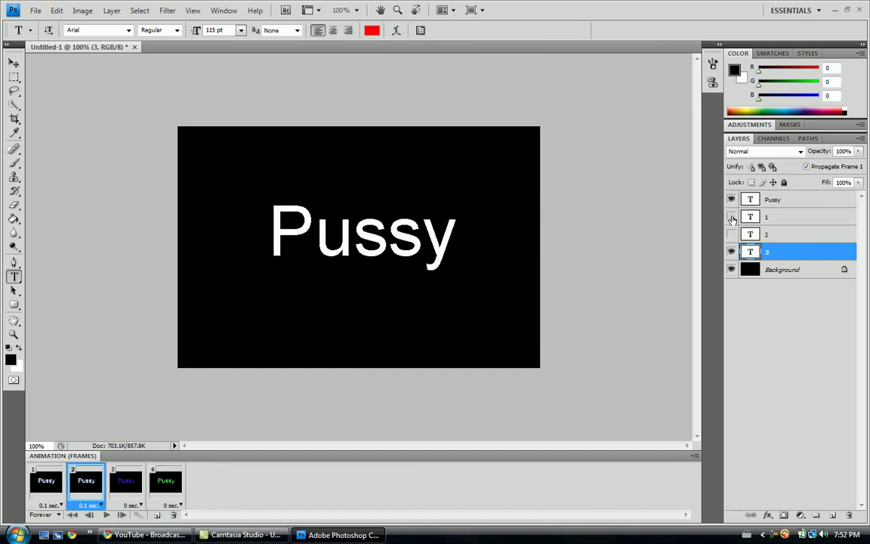
left_click(732, 217)
left_click(732, 200)
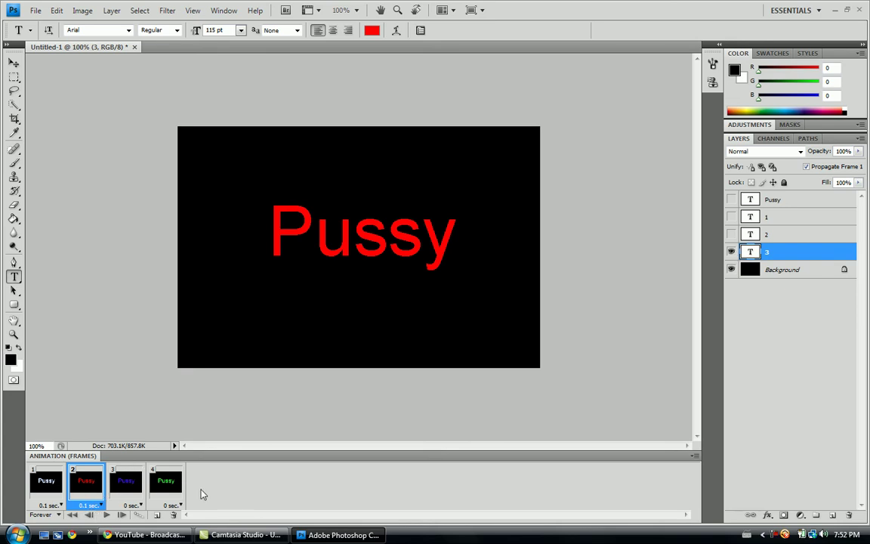
left_click(107, 514)
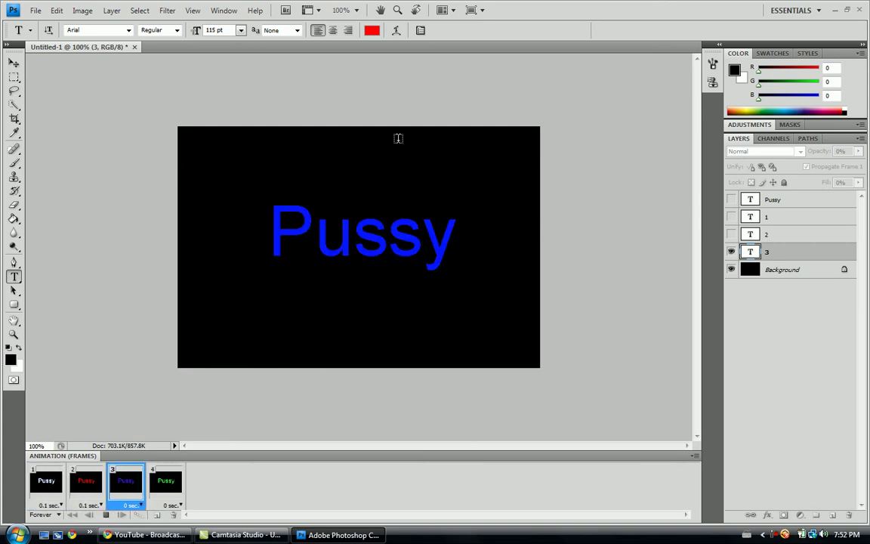
left_click(35, 10)
left_click(561, 323)
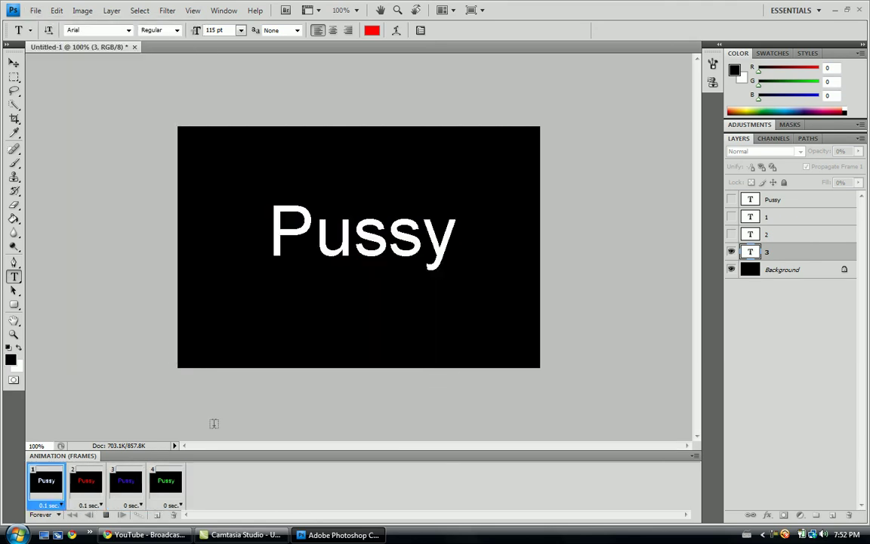
left_click(106, 514)
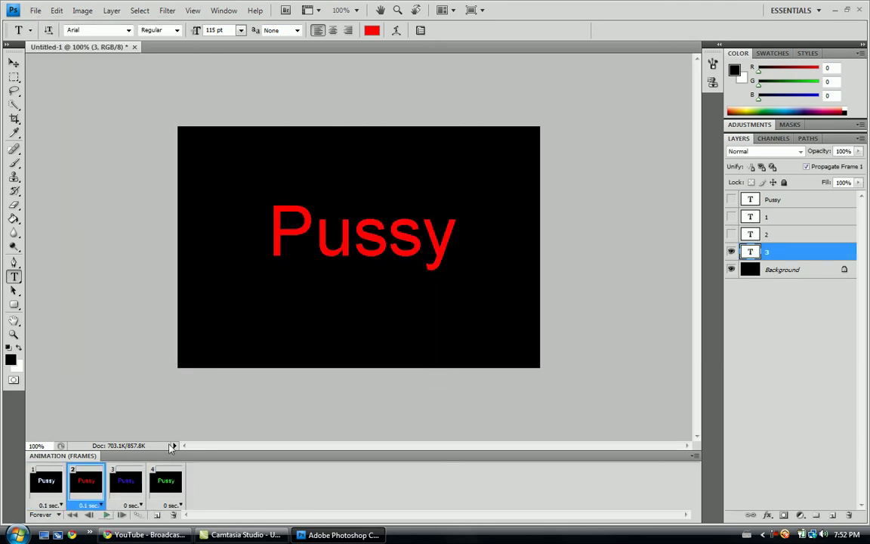
Save as CompuServe GIF named 'weed', accepting the flatten and Indexed Color prompts
left_click(36, 11)
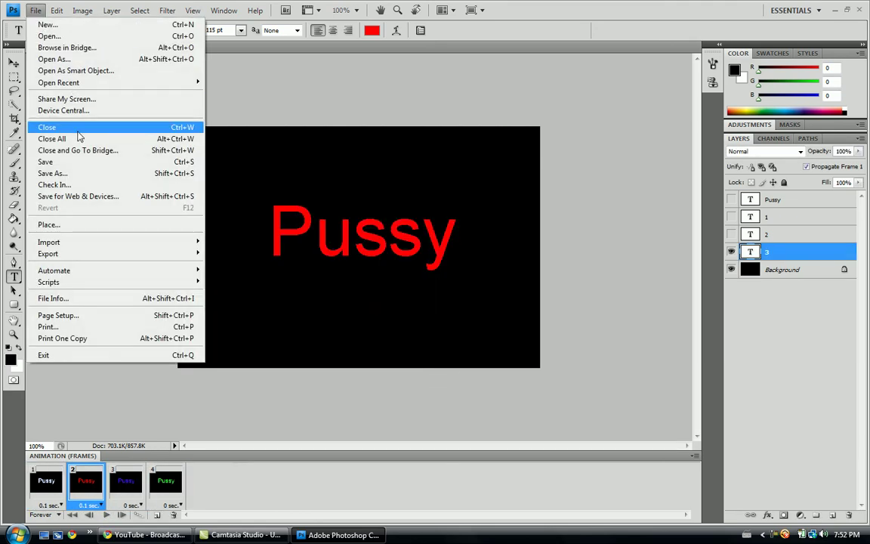
left_click(55, 172)
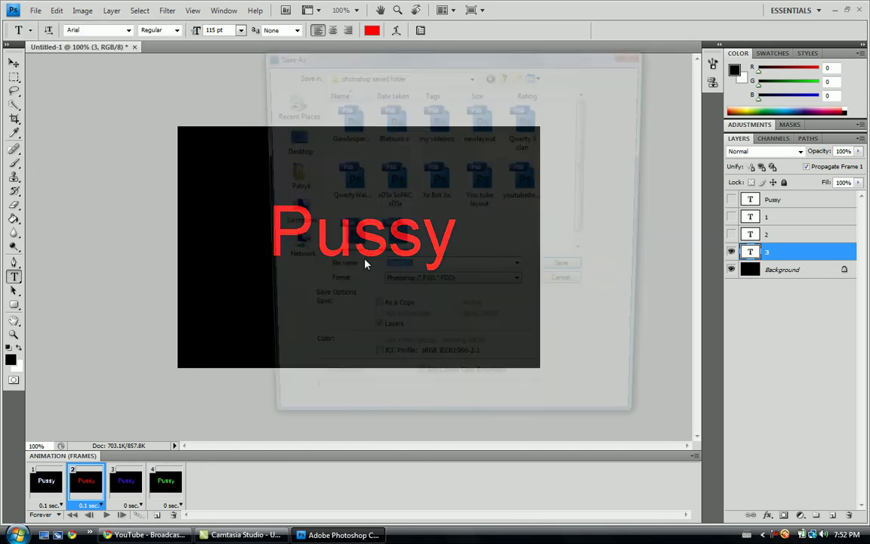
left_click(417, 286)
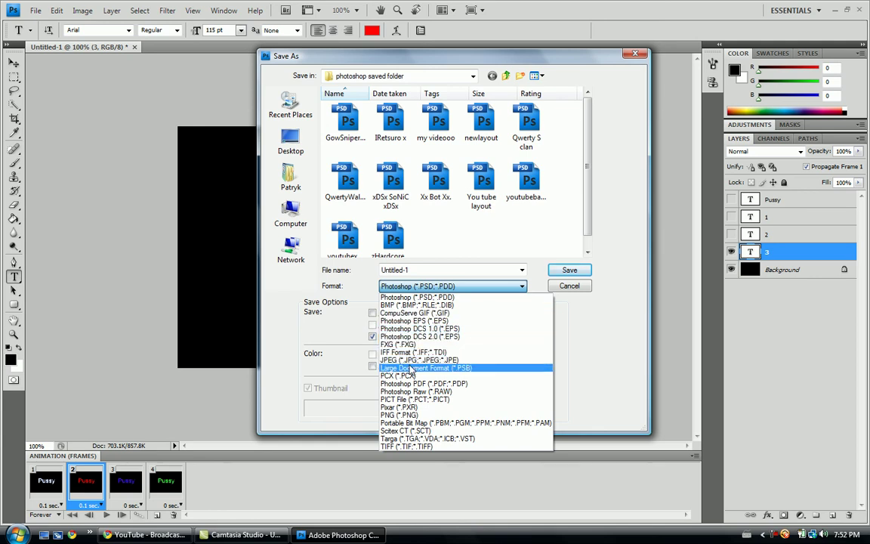
left_click(437, 314)
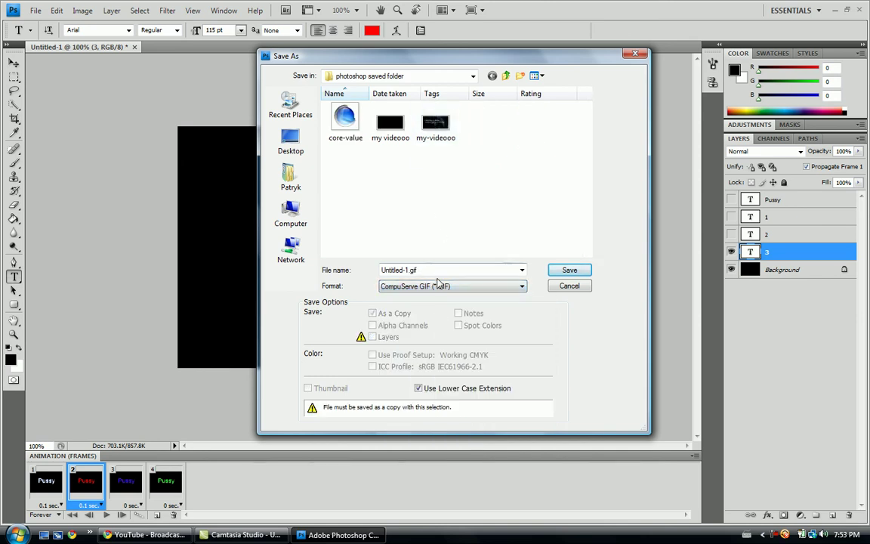
left_click(409, 269)
key("BackSpace")
type("weed")
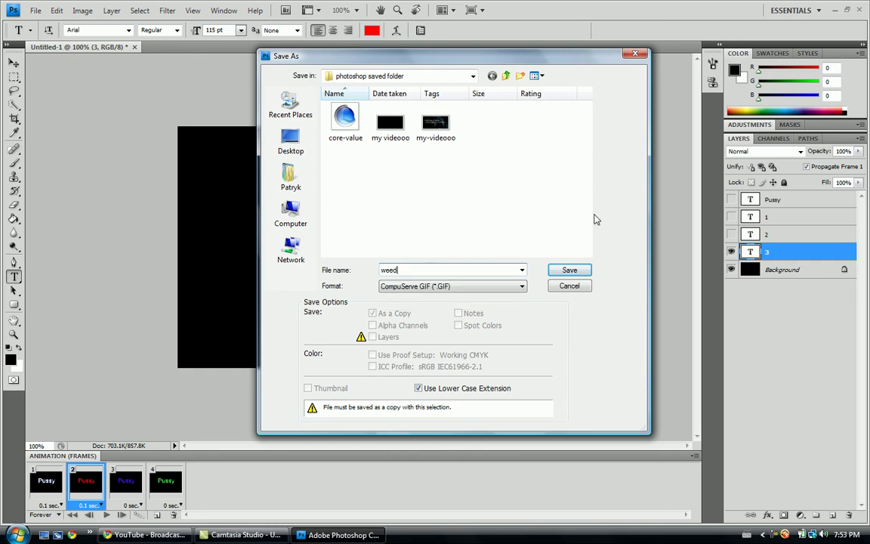
left_click(570, 272)
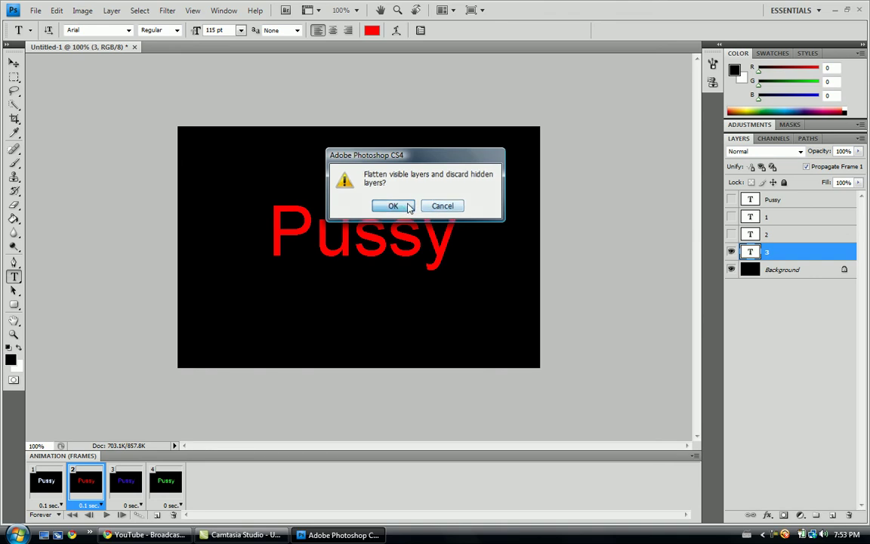
left_click(390, 206)
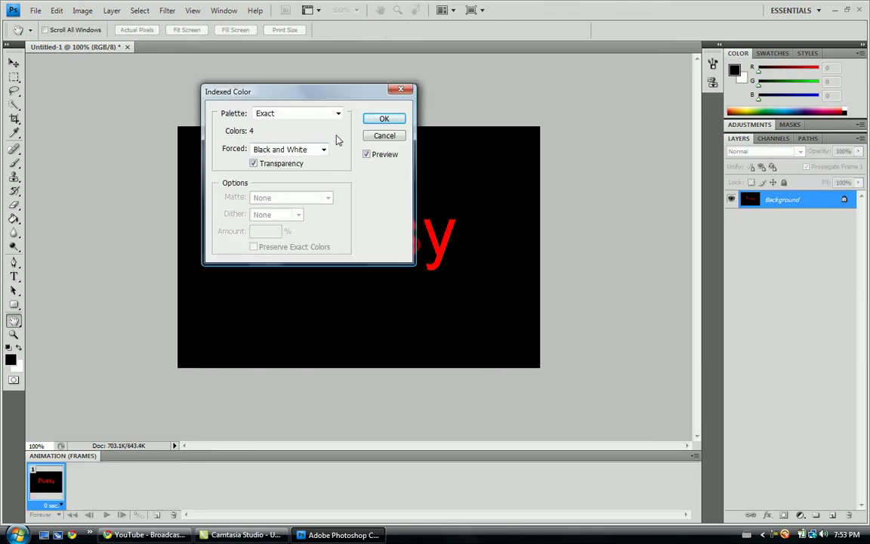
left_click(380, 118)
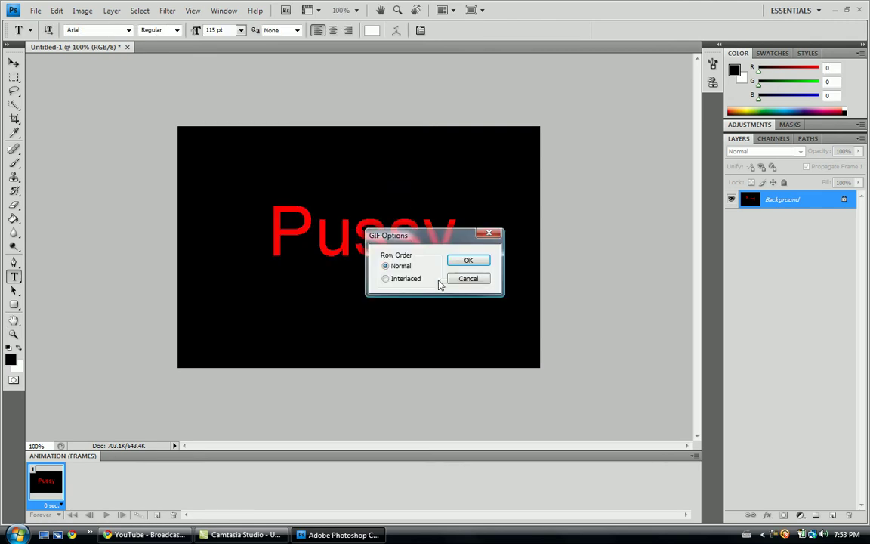
left_click(467, 261)
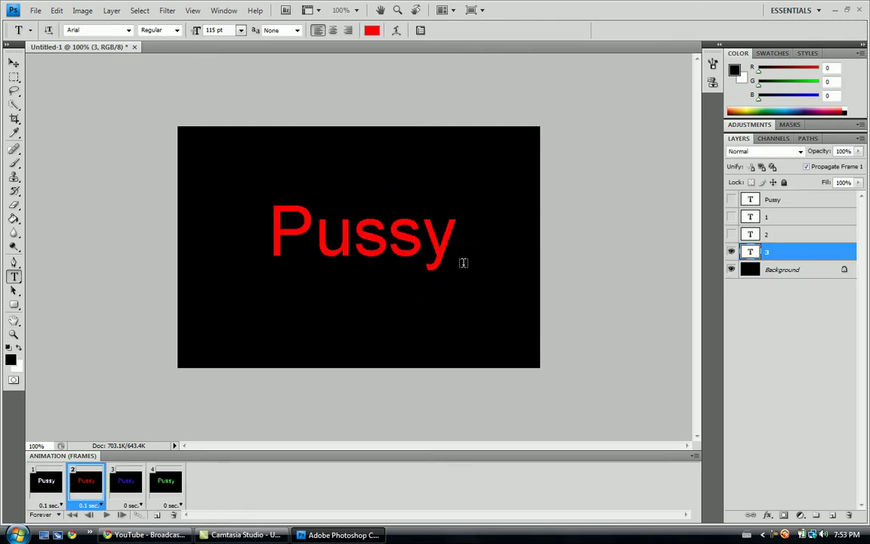
left_click(36, 10)
left_click(408, 111)
left_click(35, 11)
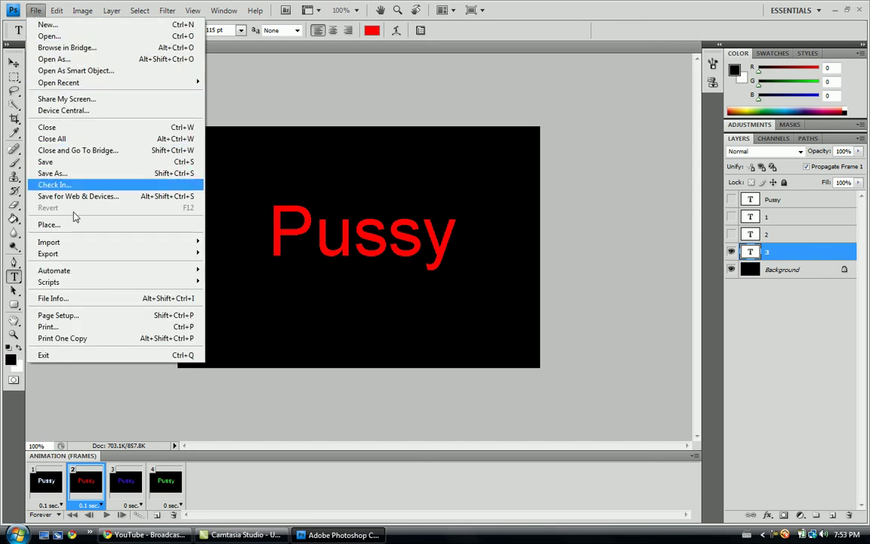
left_click(310, 91)
left_click(793, 10)
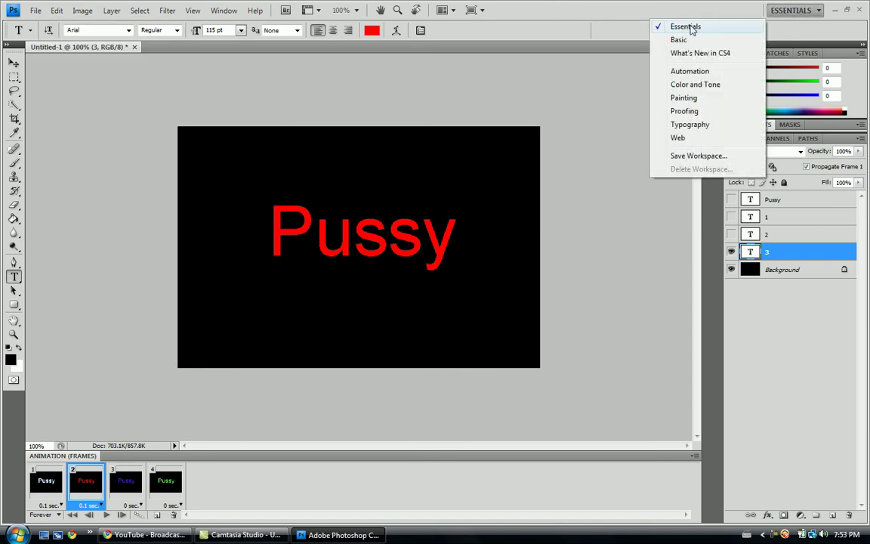
left_click(529, 65)
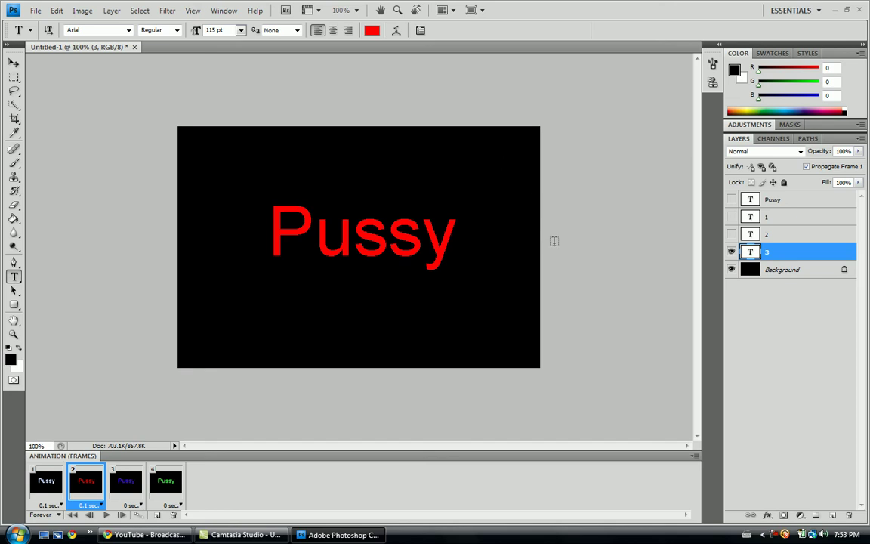
left_click(772, 534)
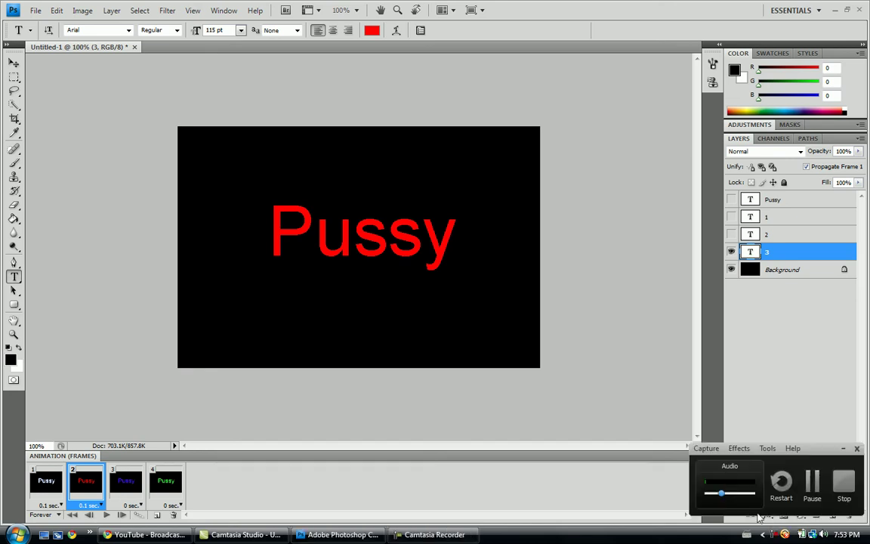